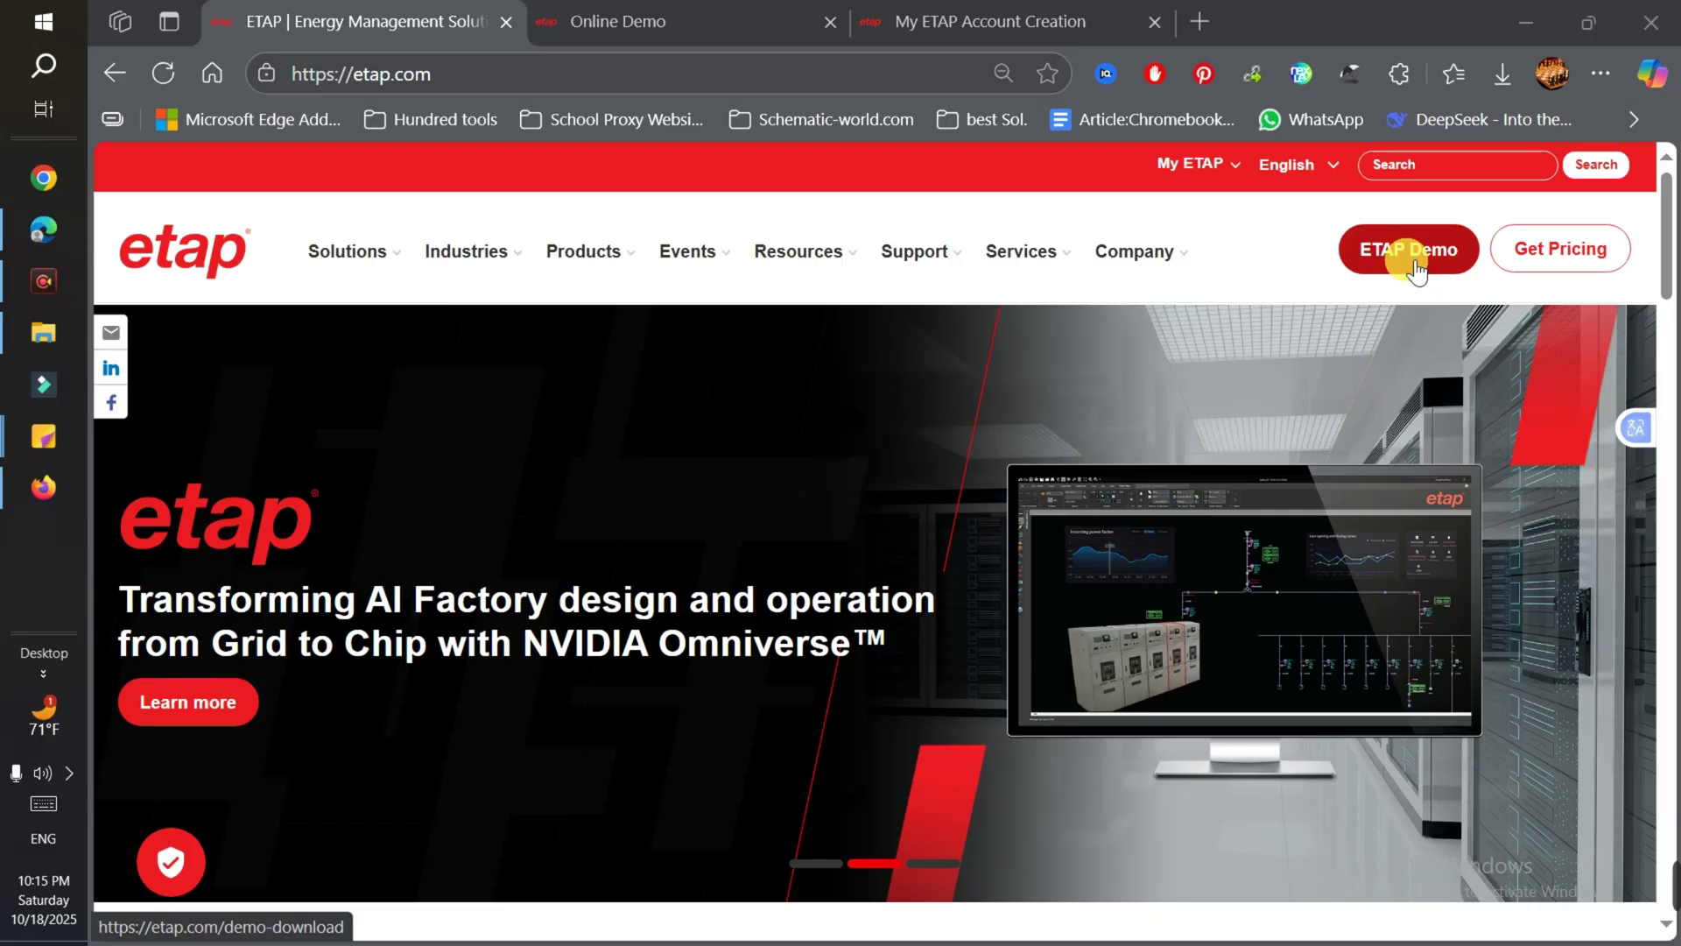
- Go to the ETAP Demo sign-in page and review the free 30-day access benefit
{"action": "left_click", "coordinate": [600, 30]}
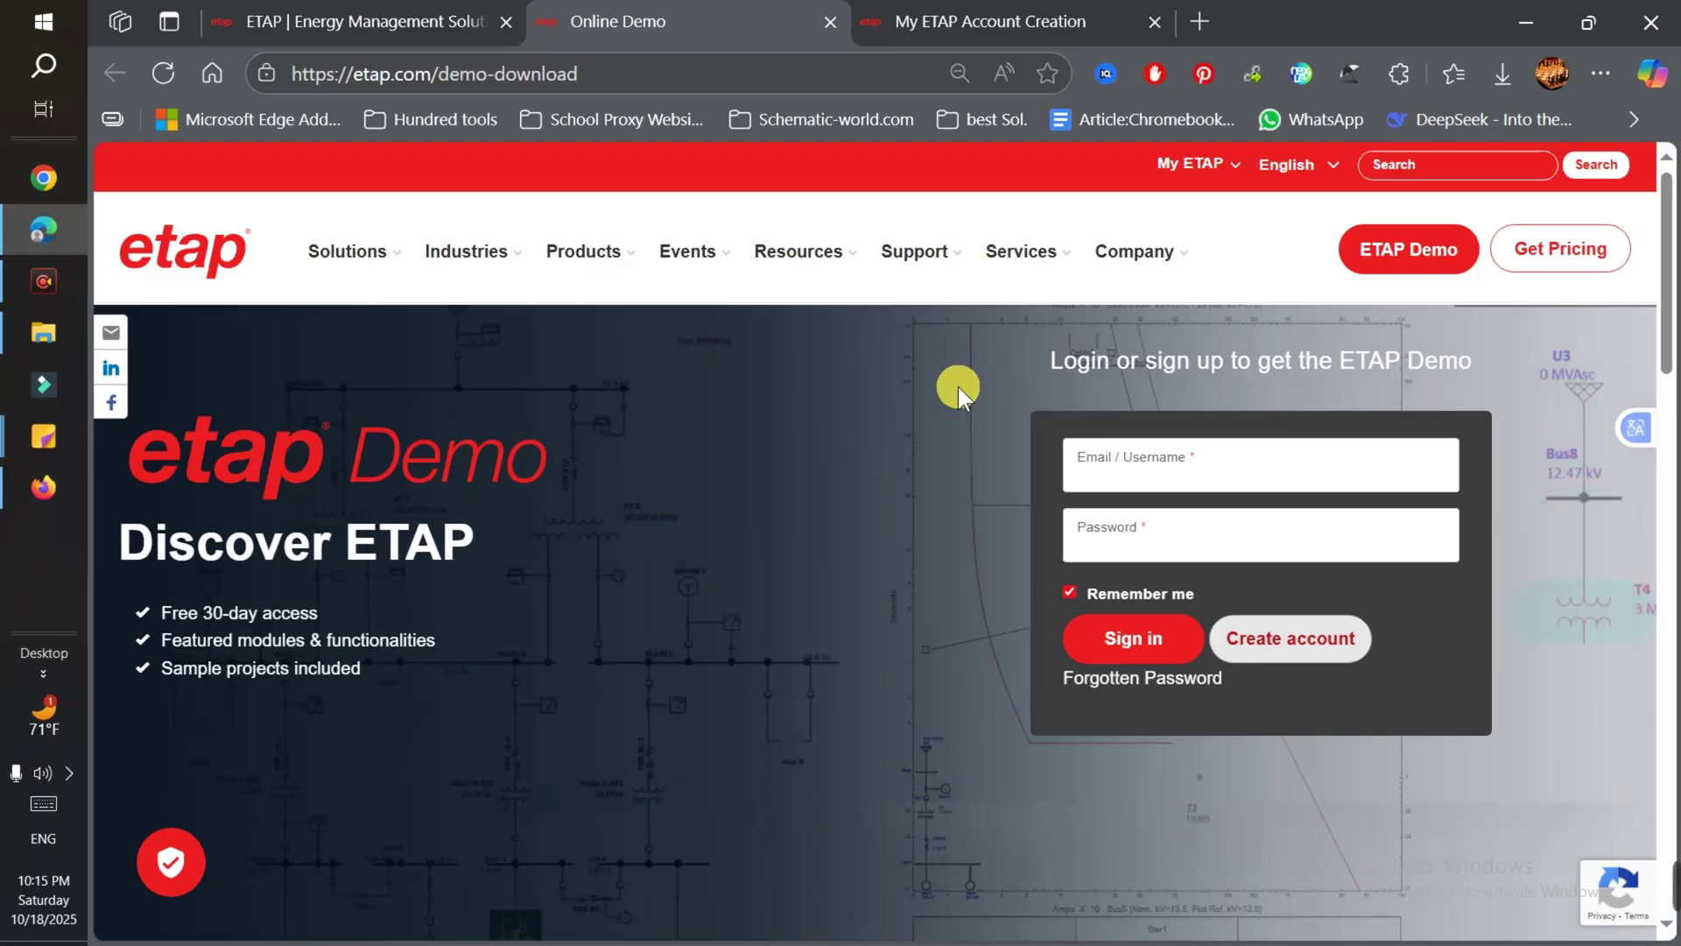
{"action": "left_click_drag", "start_coordinate": [319, 613], "coordinate": [160, 612]}
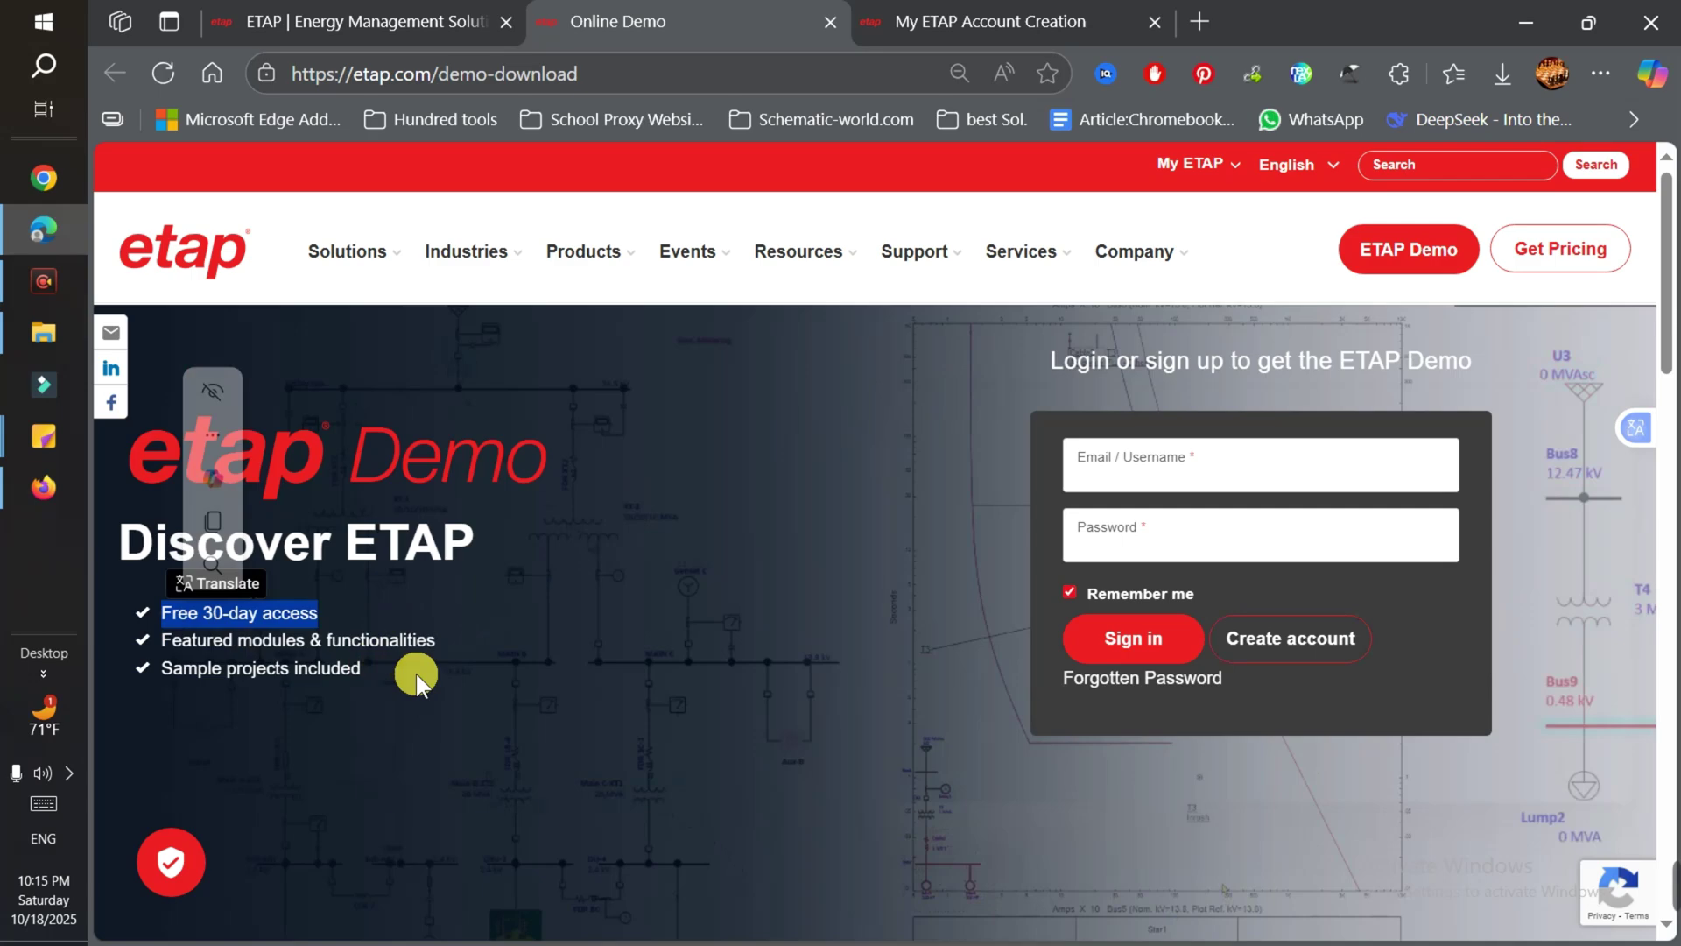
{"action": "left_click", "coordinate": [710, 570]}
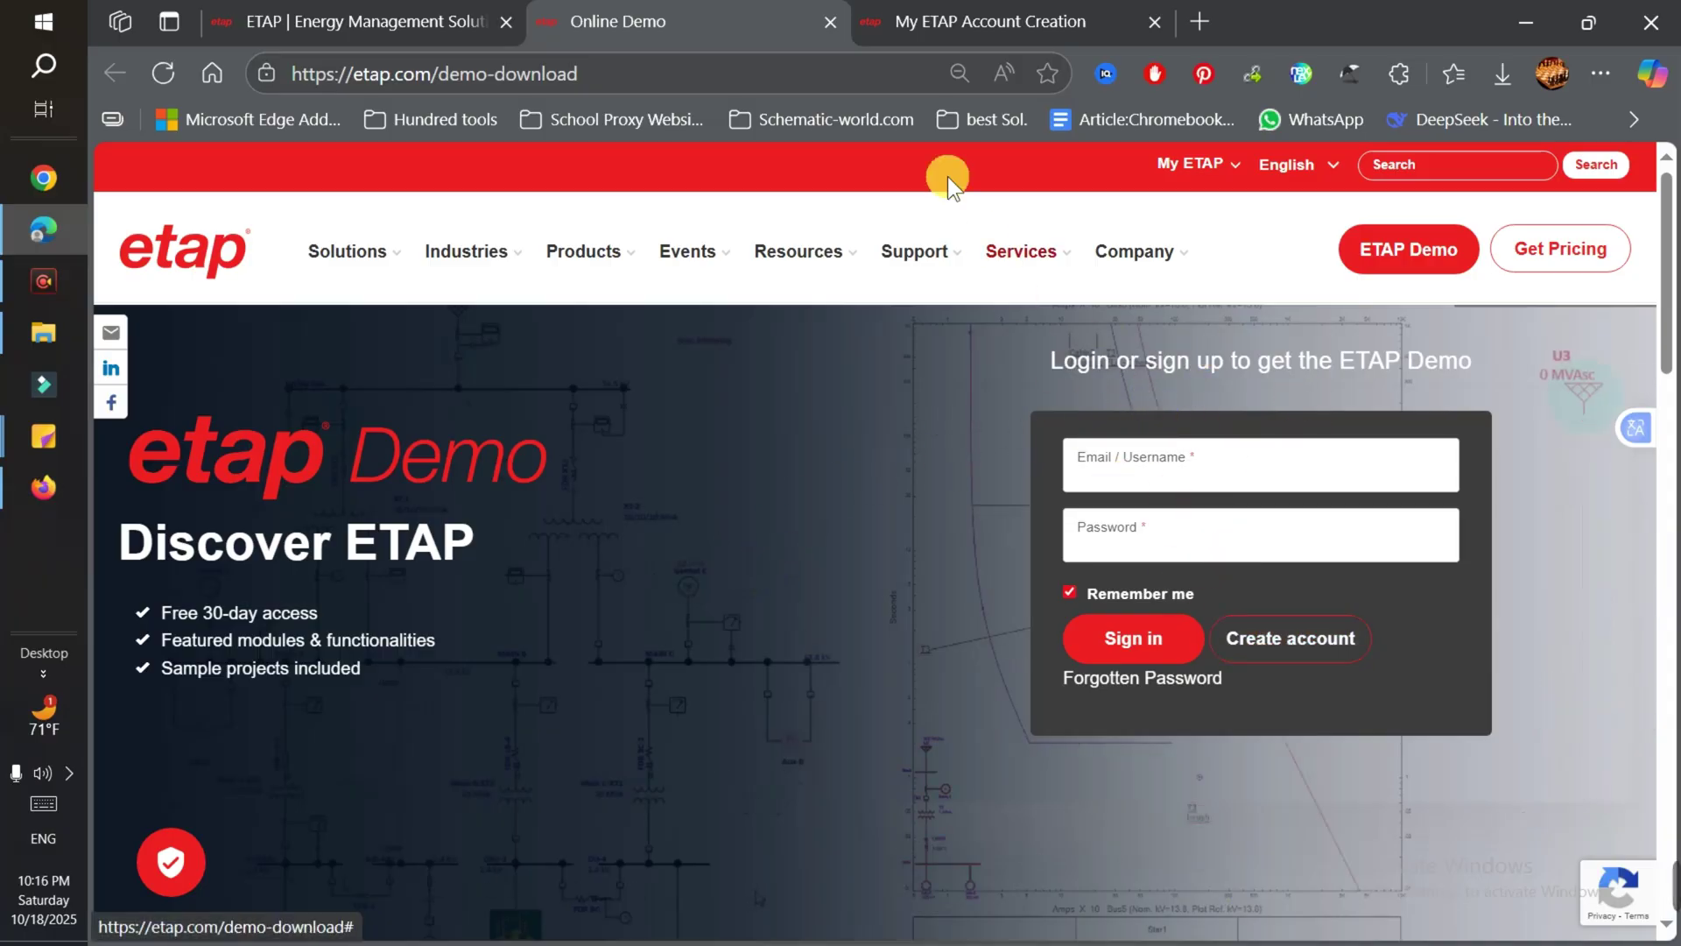
- Fill in the My ETAP Account Creation form as a Data Center end user and submit it
{"action": "left_click", "coordinate": [956, 14]}
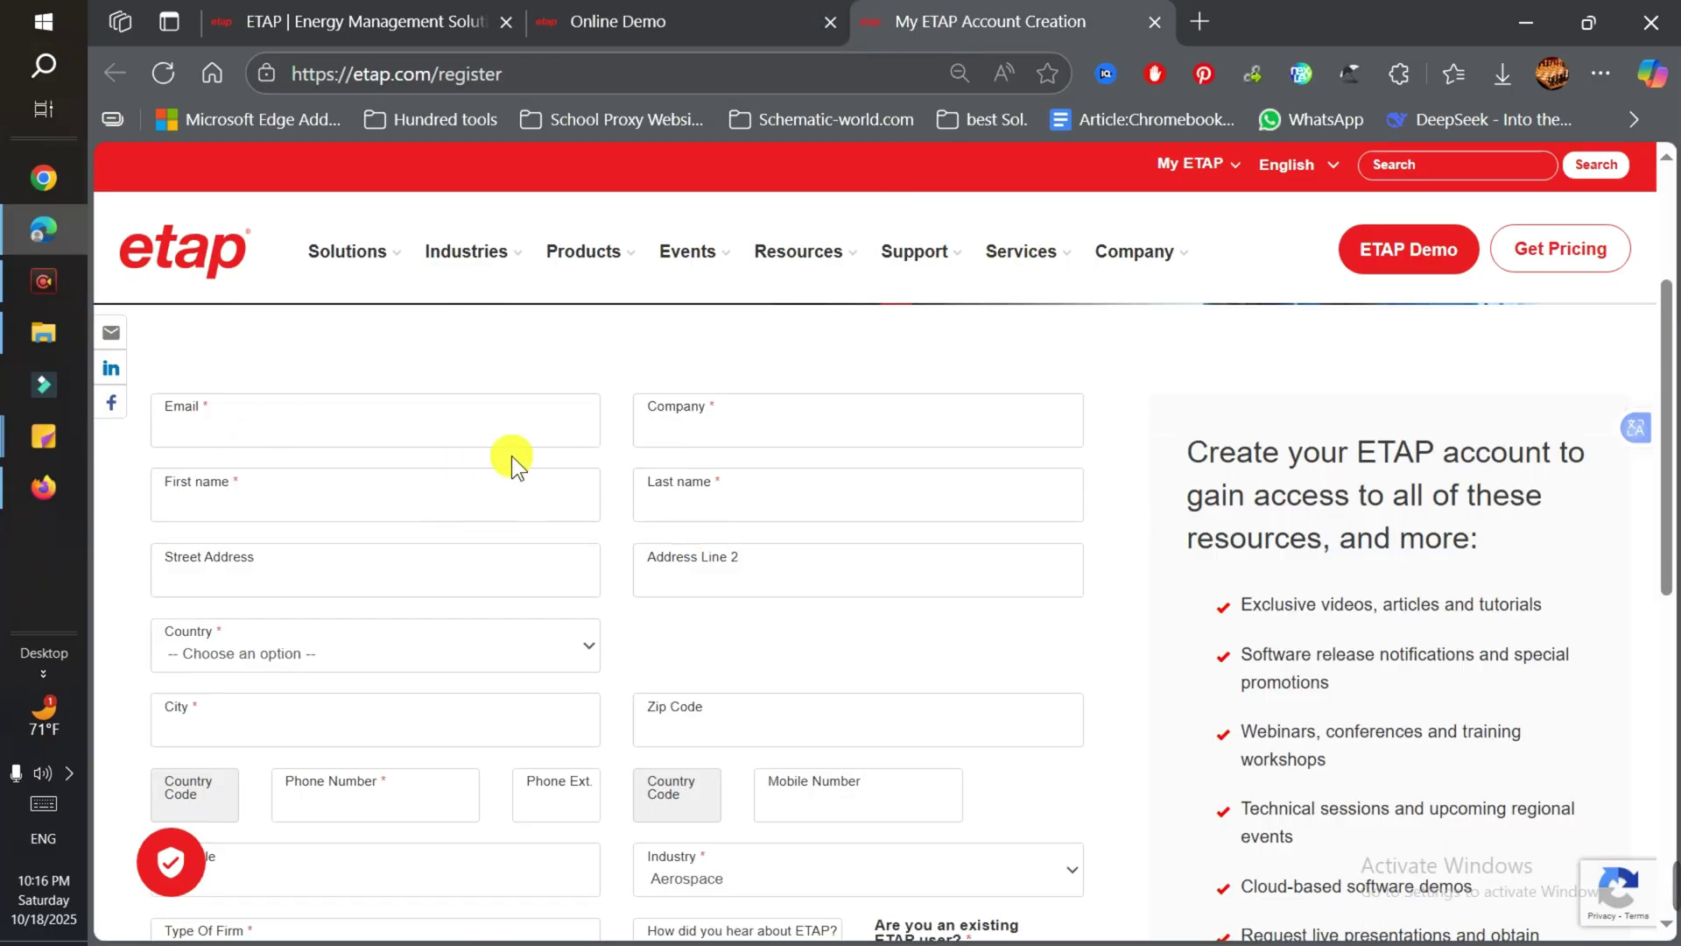
{"action": "scroll", "coordinate": [584, 581], "scroll_direction": "down", "scroll_amount": 2}
{"action": "scroll", "coordinate": [394, 382], "scroll_direction": "up", "scroll_amount": 1}
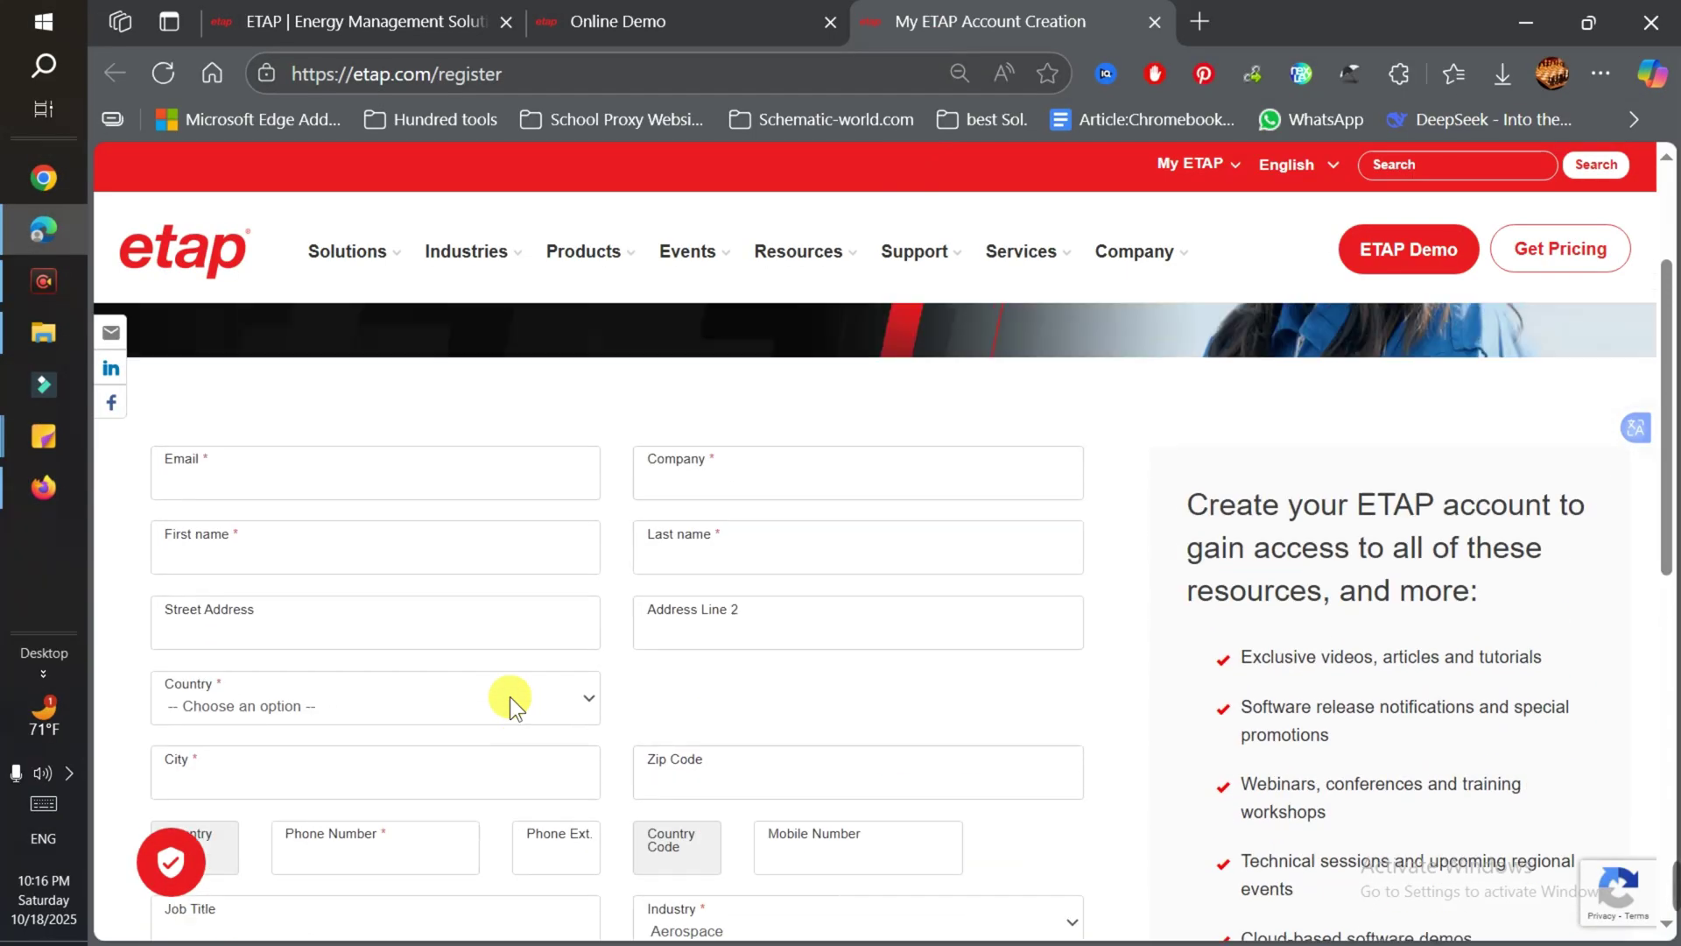
{"action": "scroll", "coordinate": [315, 567], "scroll_direction": "down", "scroll_amount": 1}
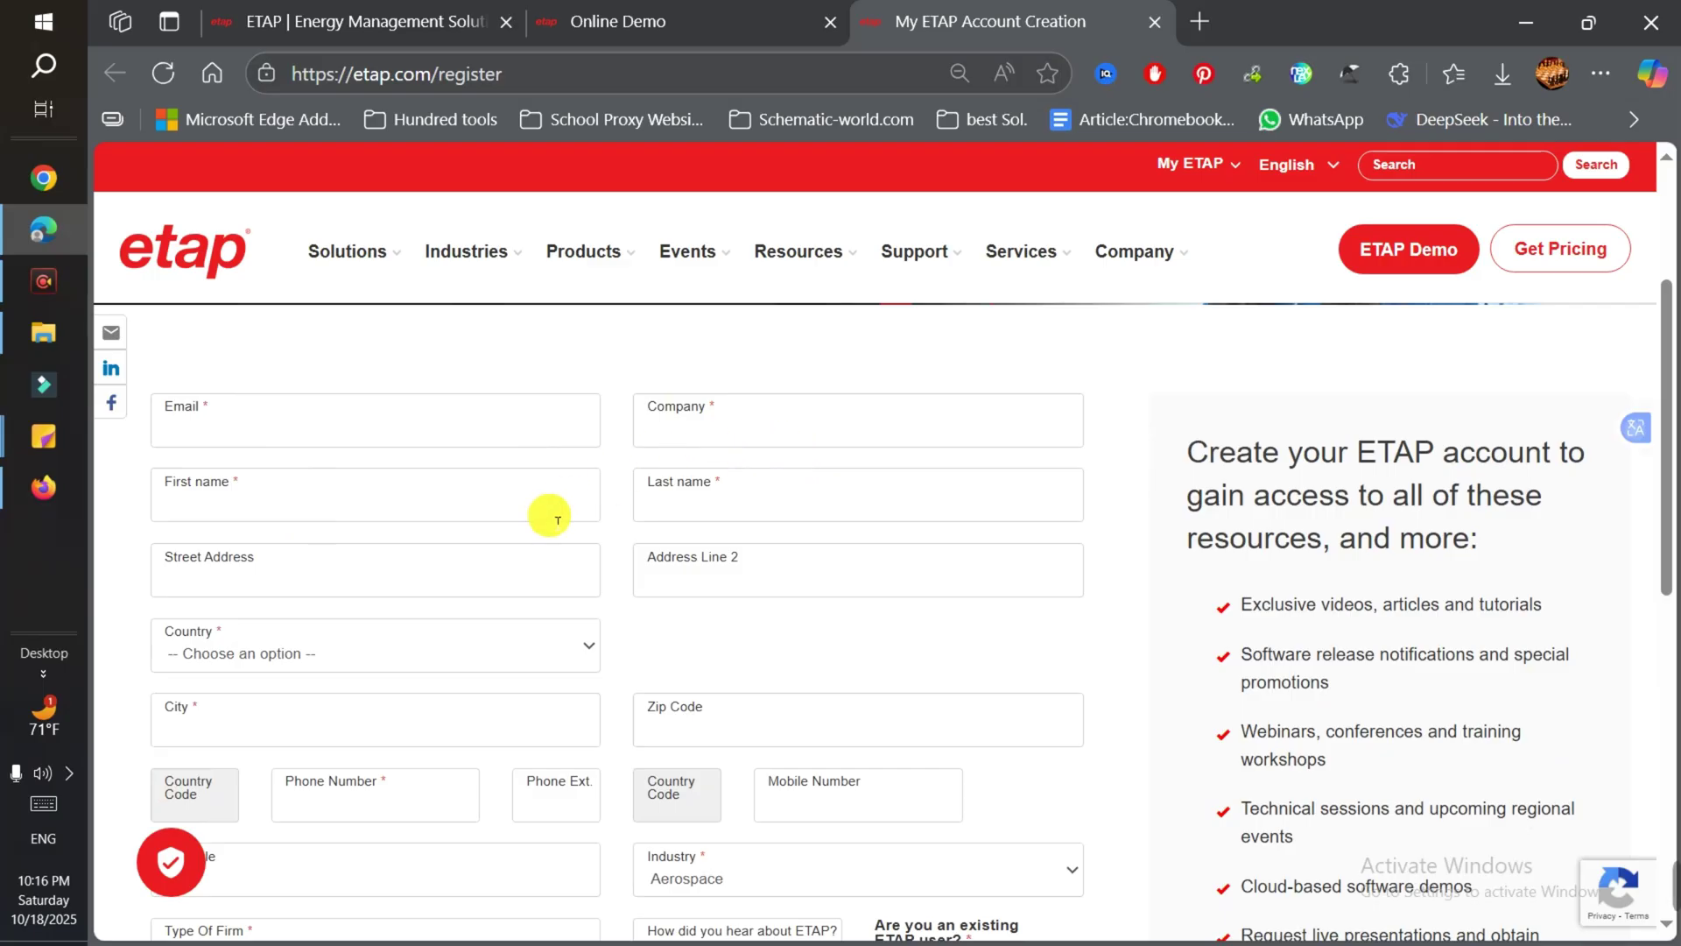
{"action": "scroll", "coordinate": [549, 514], "scroll_direction": "down", "scroll_amount": 1}
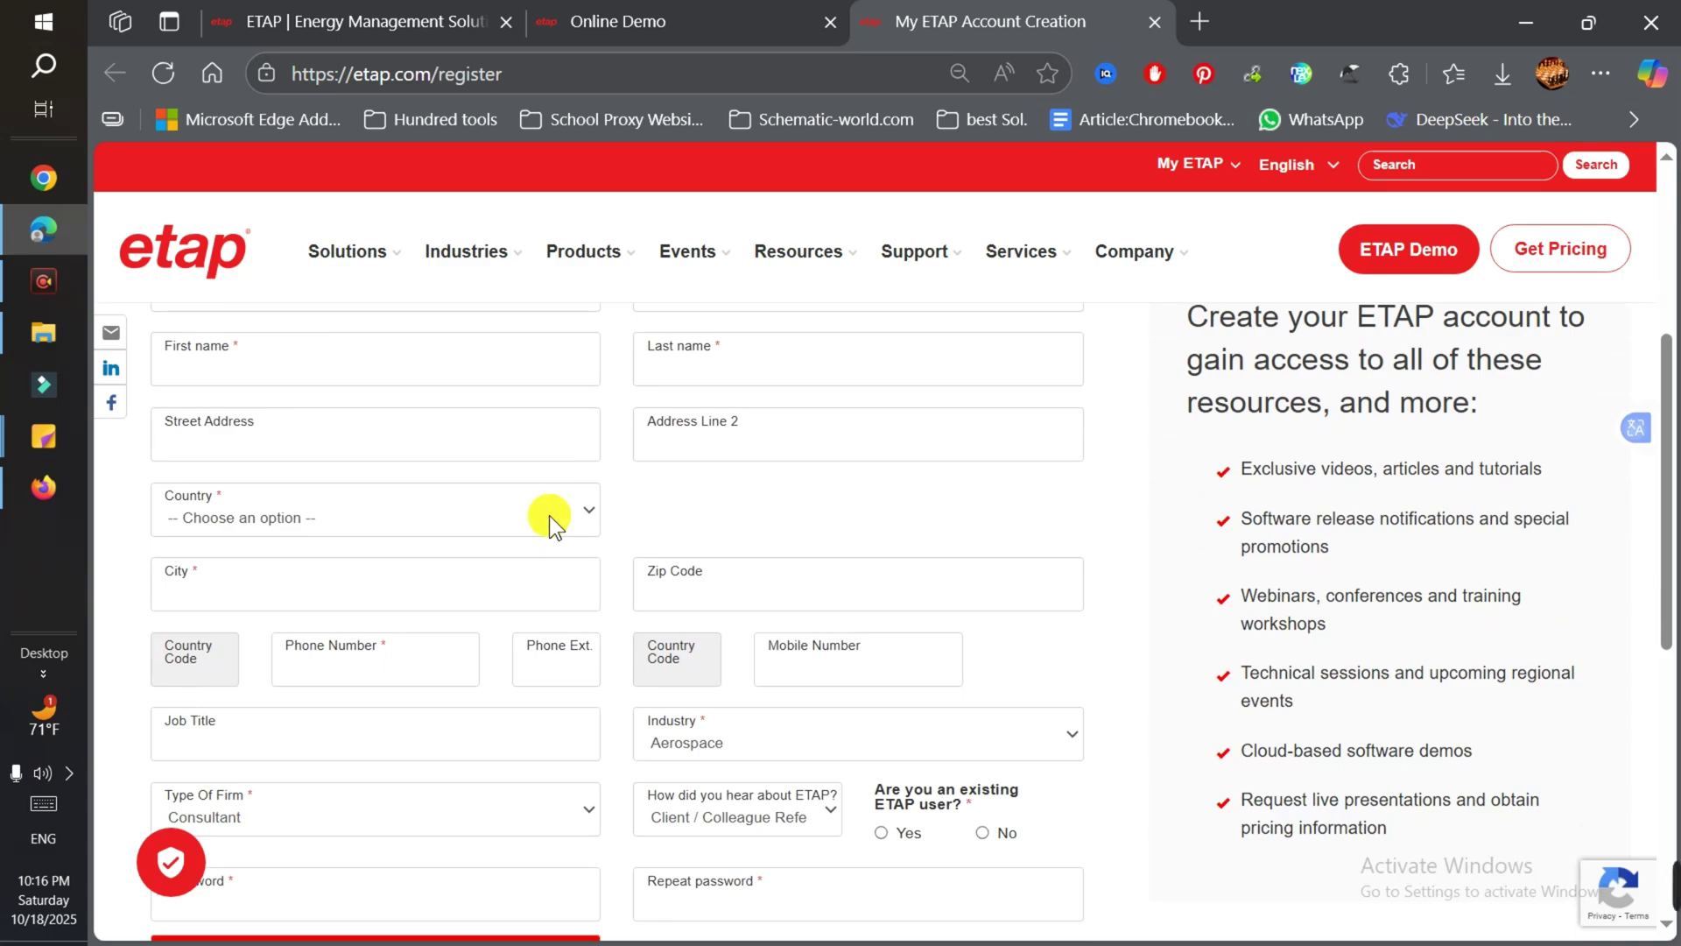
{"action": "scroll", "coordinate": [549, 515], "scroll_direction": "down", "scroll_amount": 1}
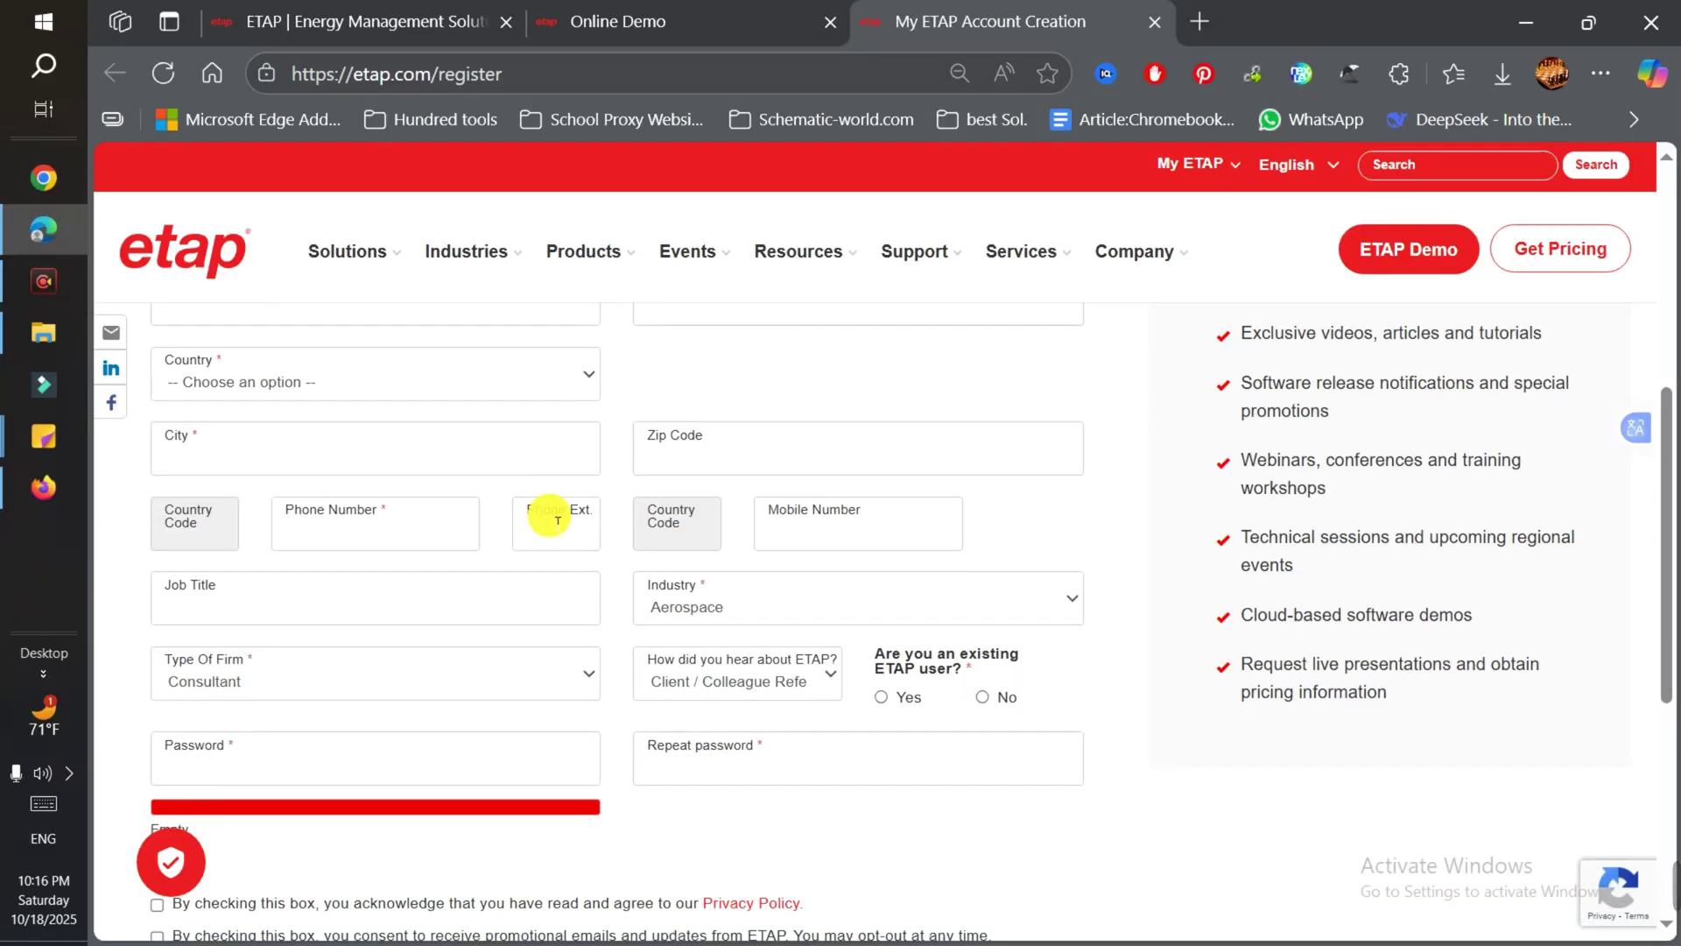
{"action": "scroll", "coordinate": [549, 514], "scroll_direction": "down", "scroll_amount": 2}
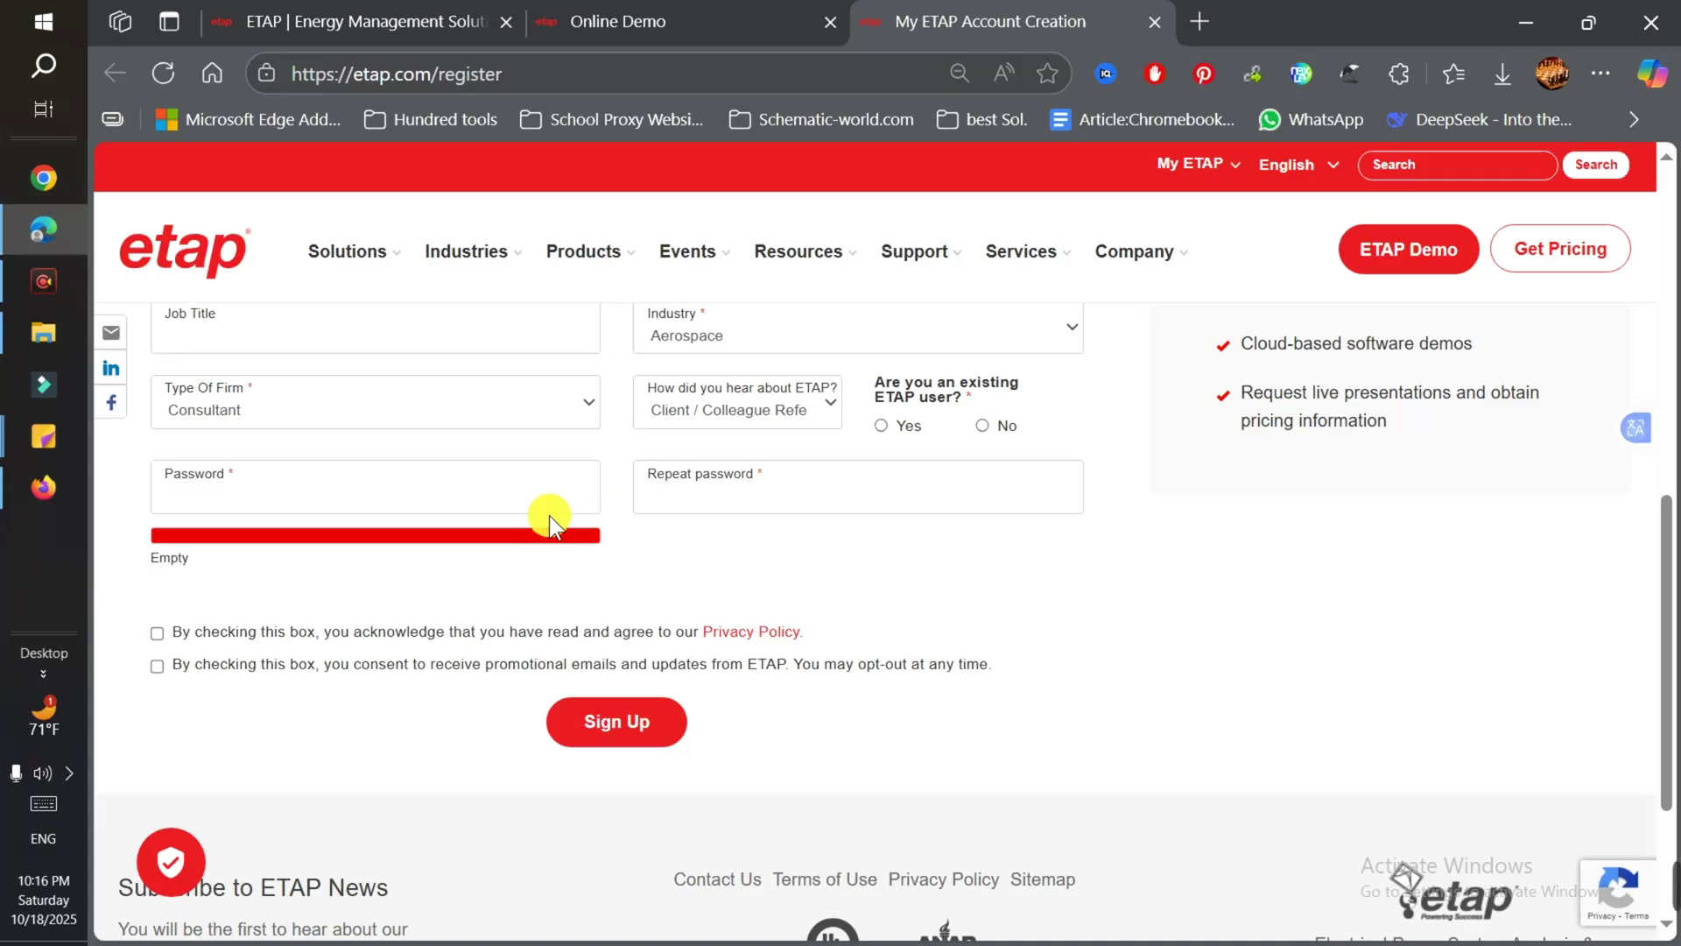
{"action": "scroll", "coordinate": [549, 515], "scroll_direction": "up", "scroll_amount": 6}
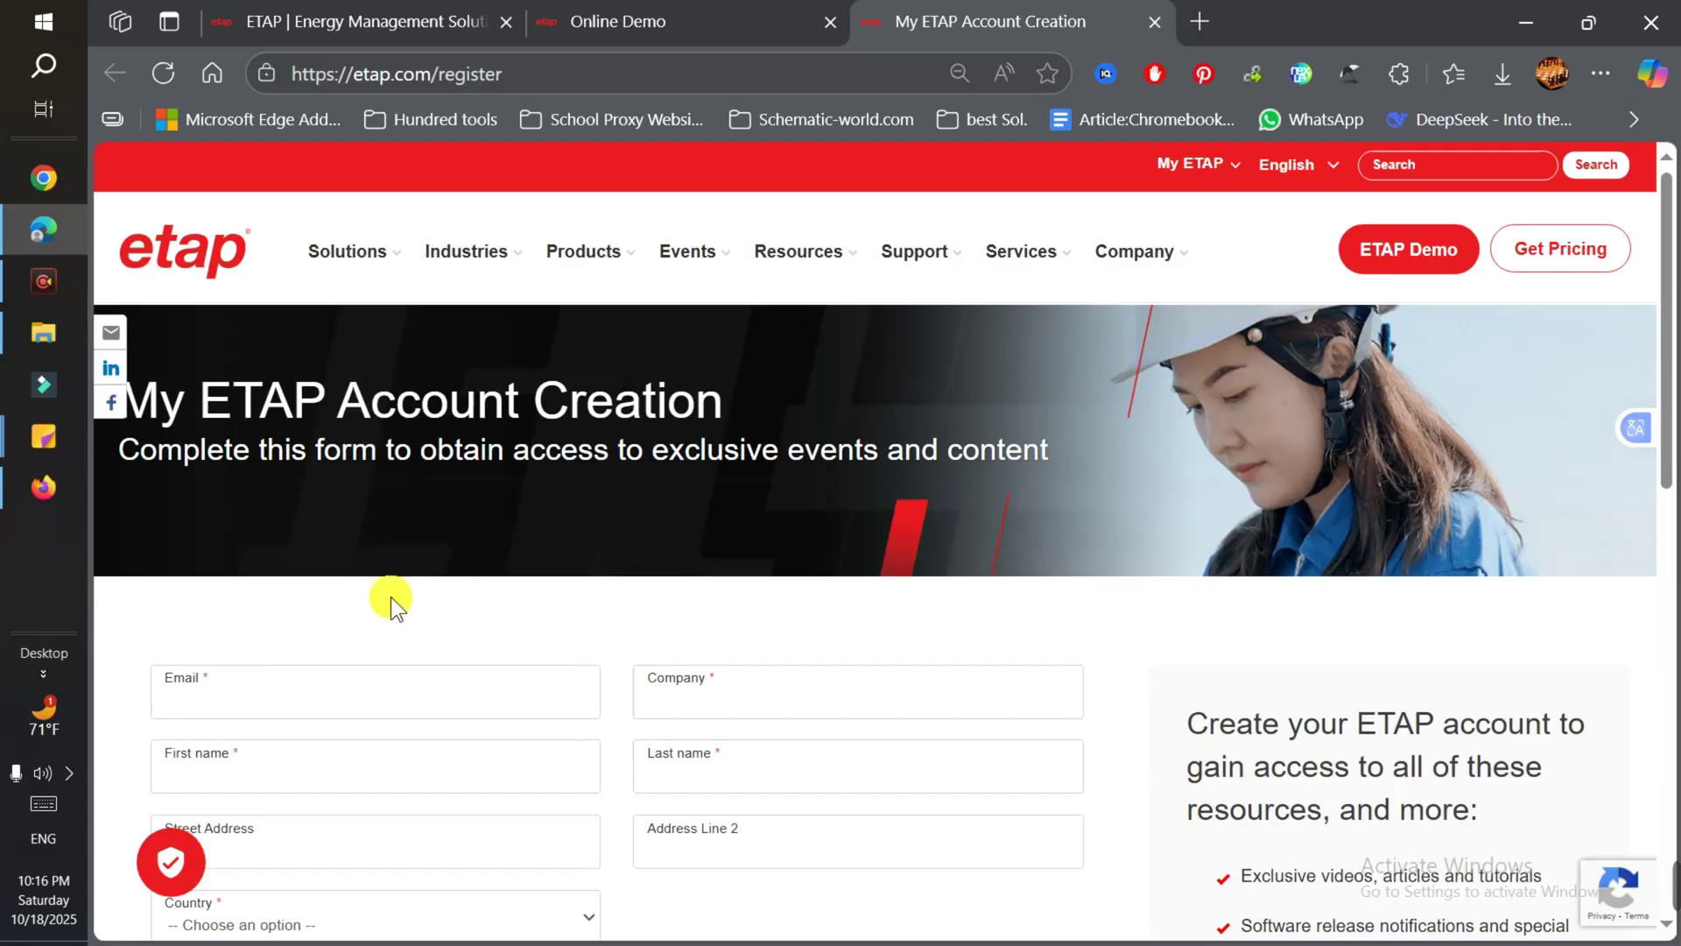
{"action": "scroll", "coordinate": [447, 586], "scroll_direction": "down", "scroll_amount": 1}
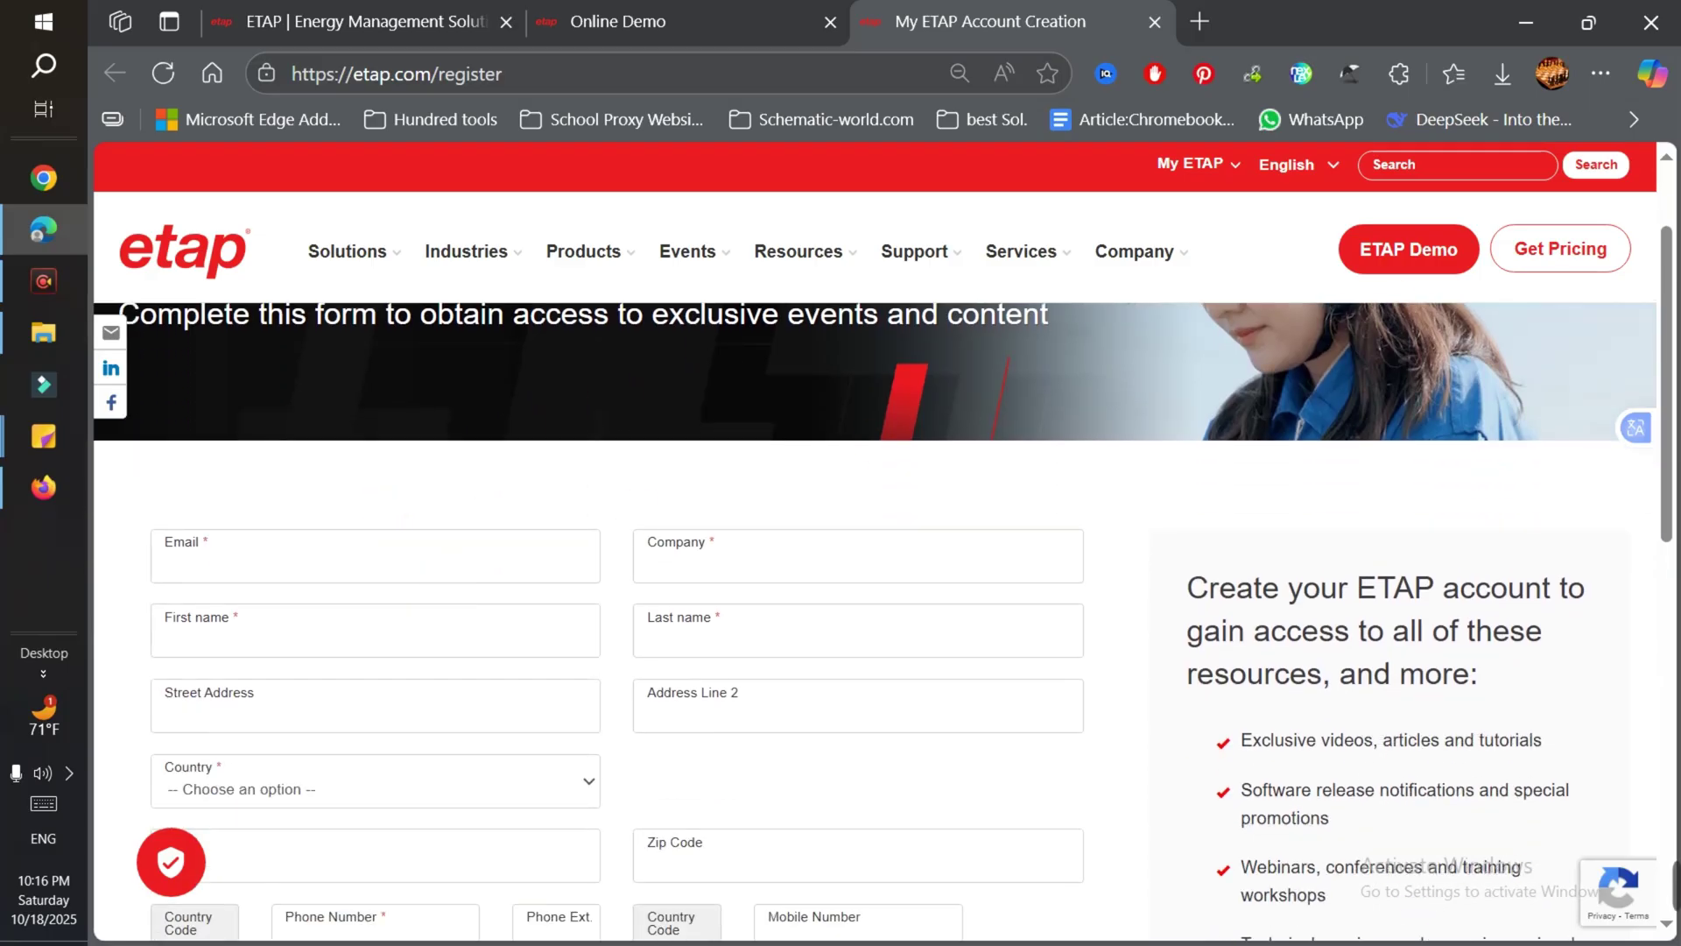
{"action": "scroll", "coordinate": [447, 587], "scroll_direction": "down", "scroll_amount": 5}
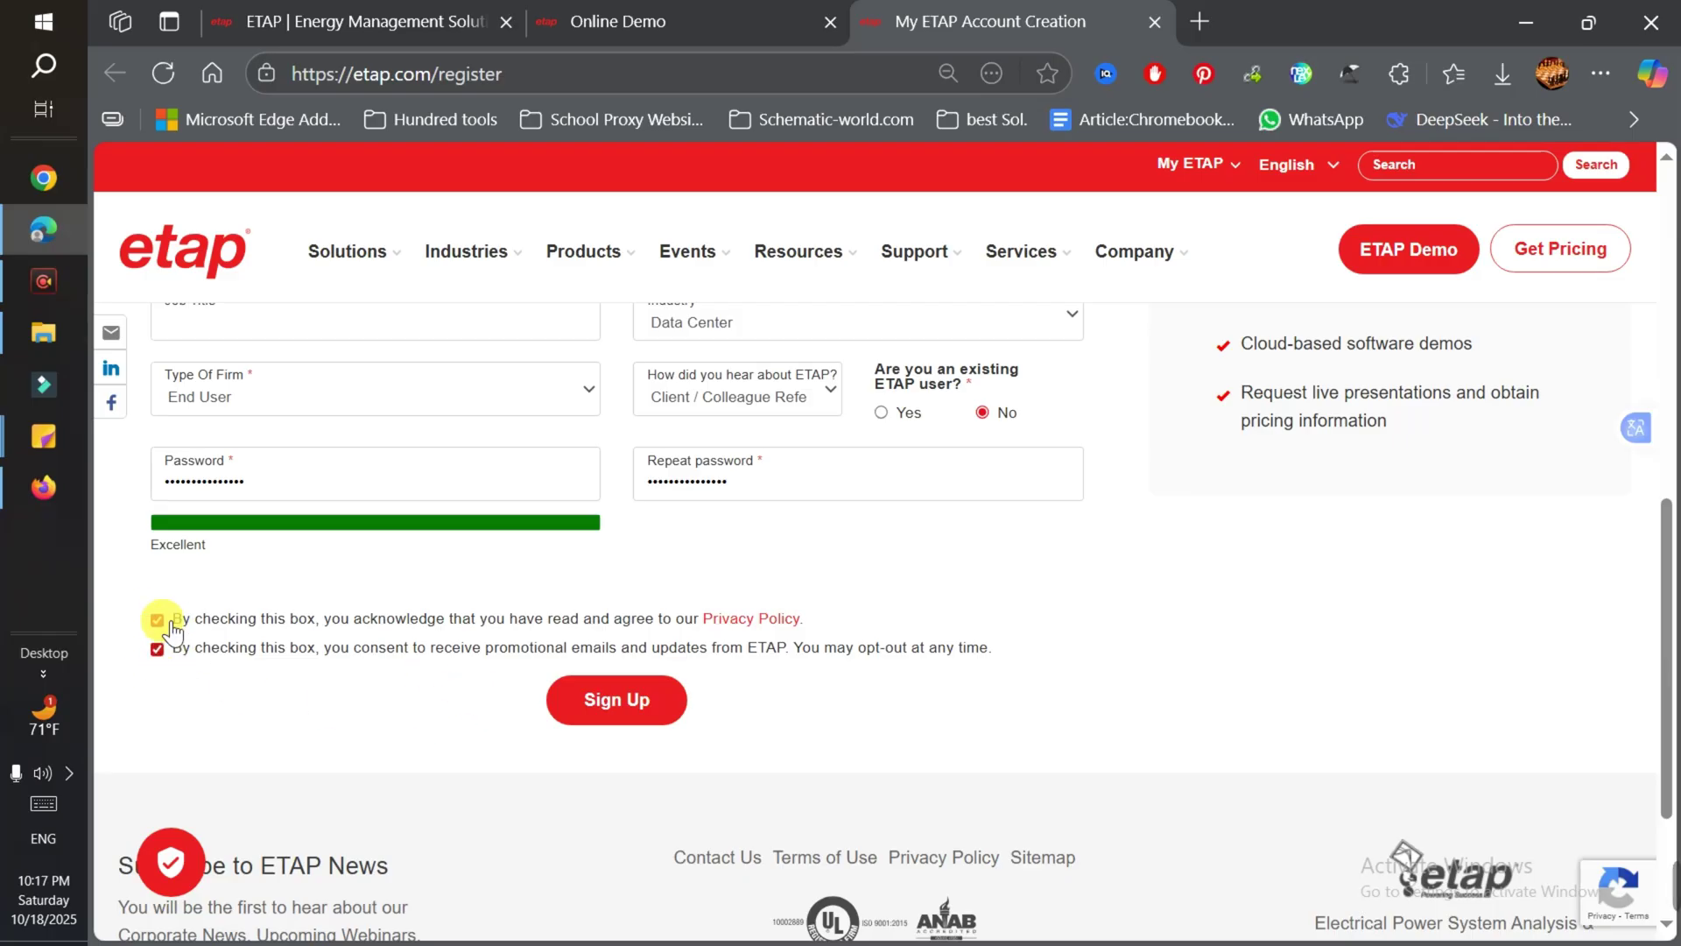
{"action": "left_click", "coordinate": [618, 706]}
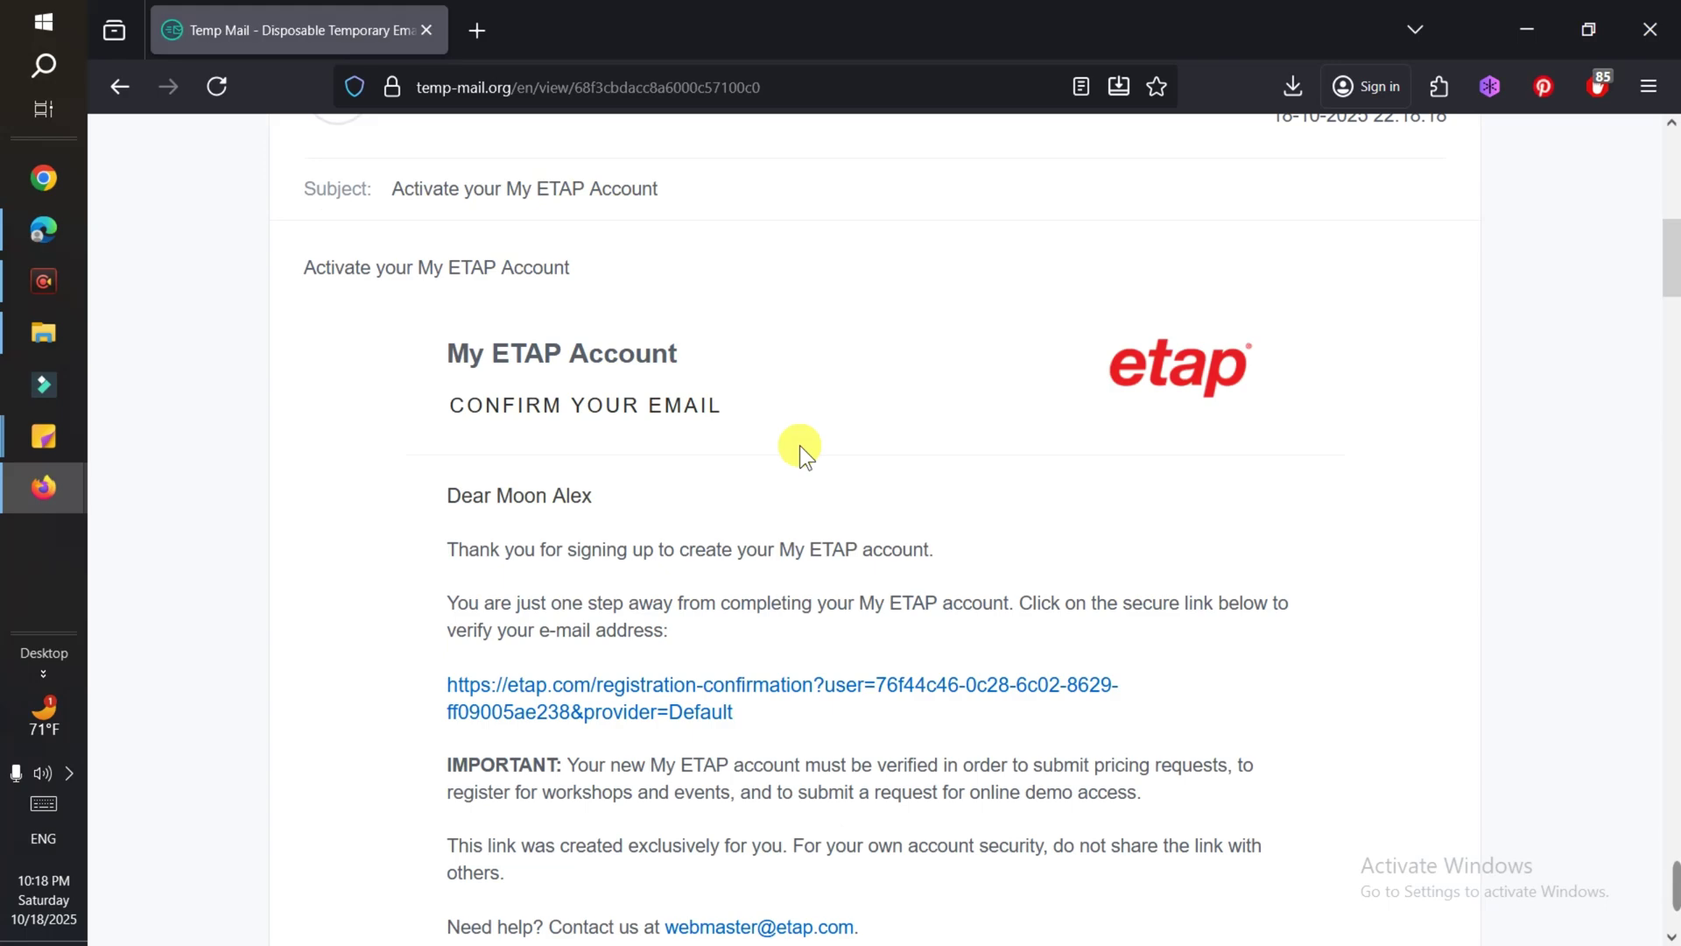
{"action": "scroll", "coordinate": [800, 445], "scroll_direction": "up", "scroll_amount": 1}
{"action": "scroll", "coordinate": [854, 465], "scroll_direction": "down", "scroll_amount": 2}
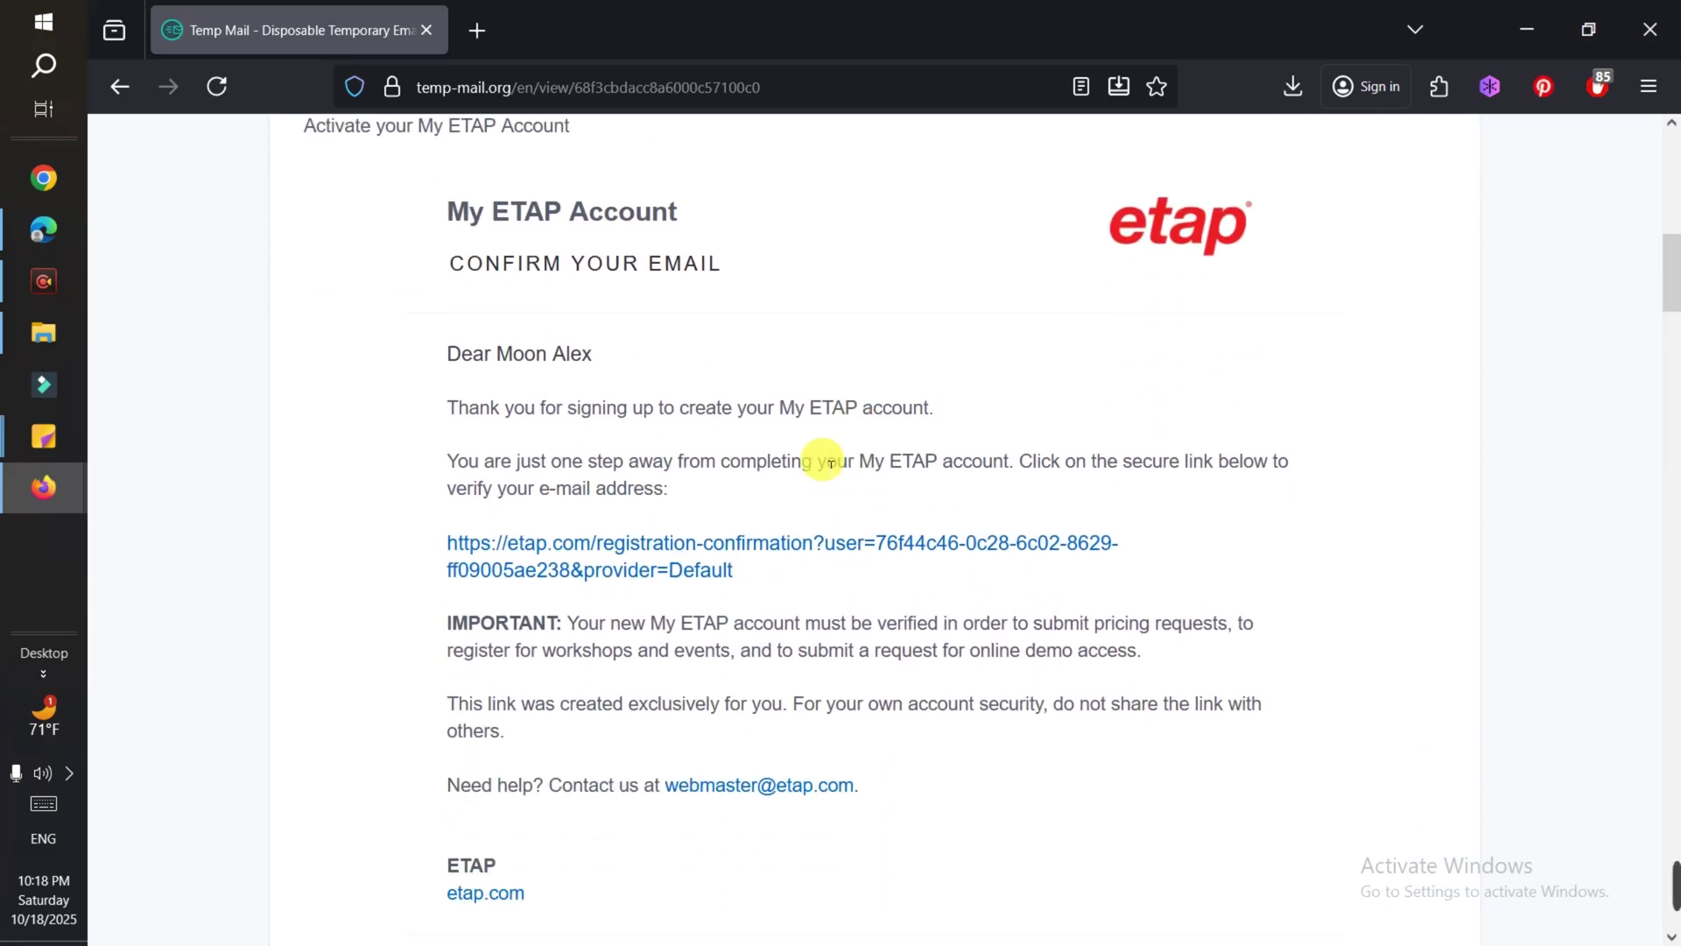
- Follow the confirmation link in the 'Activate your My ETAP Account' email
{"action": "left_click", "coordinate": [731, 561]}
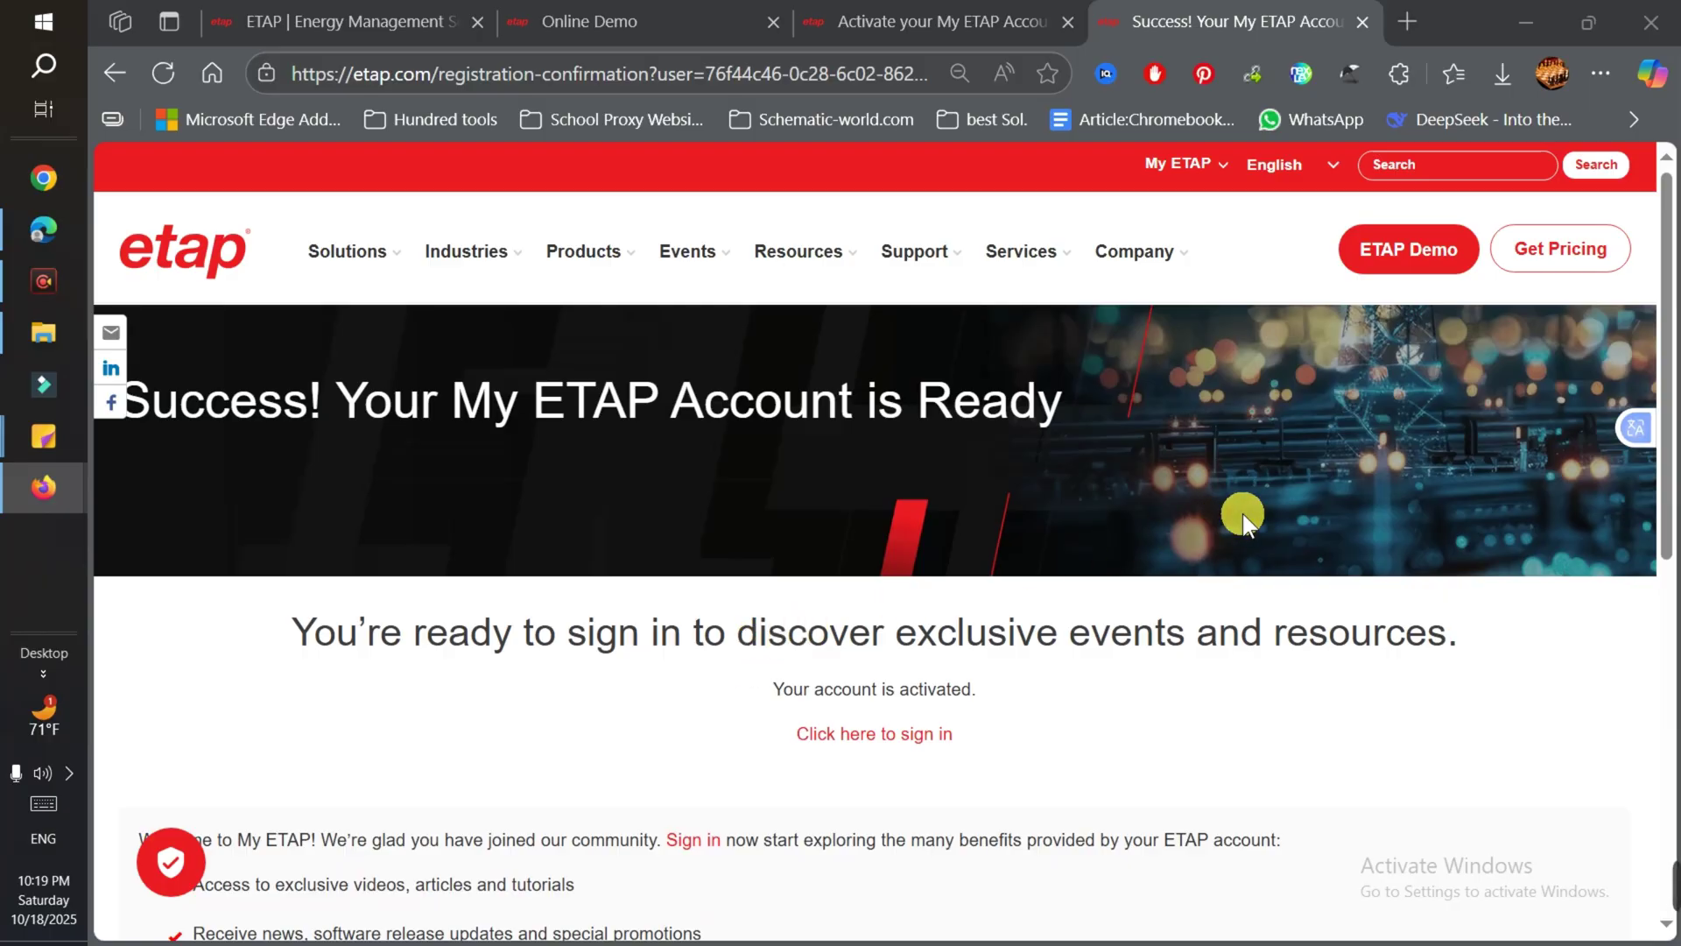
- Sign in to My ETAP and get ETAPDemoEN-zip.exe from the ETAP Demo download page
{"action": "left_click", "coordinate": [873, 736]}
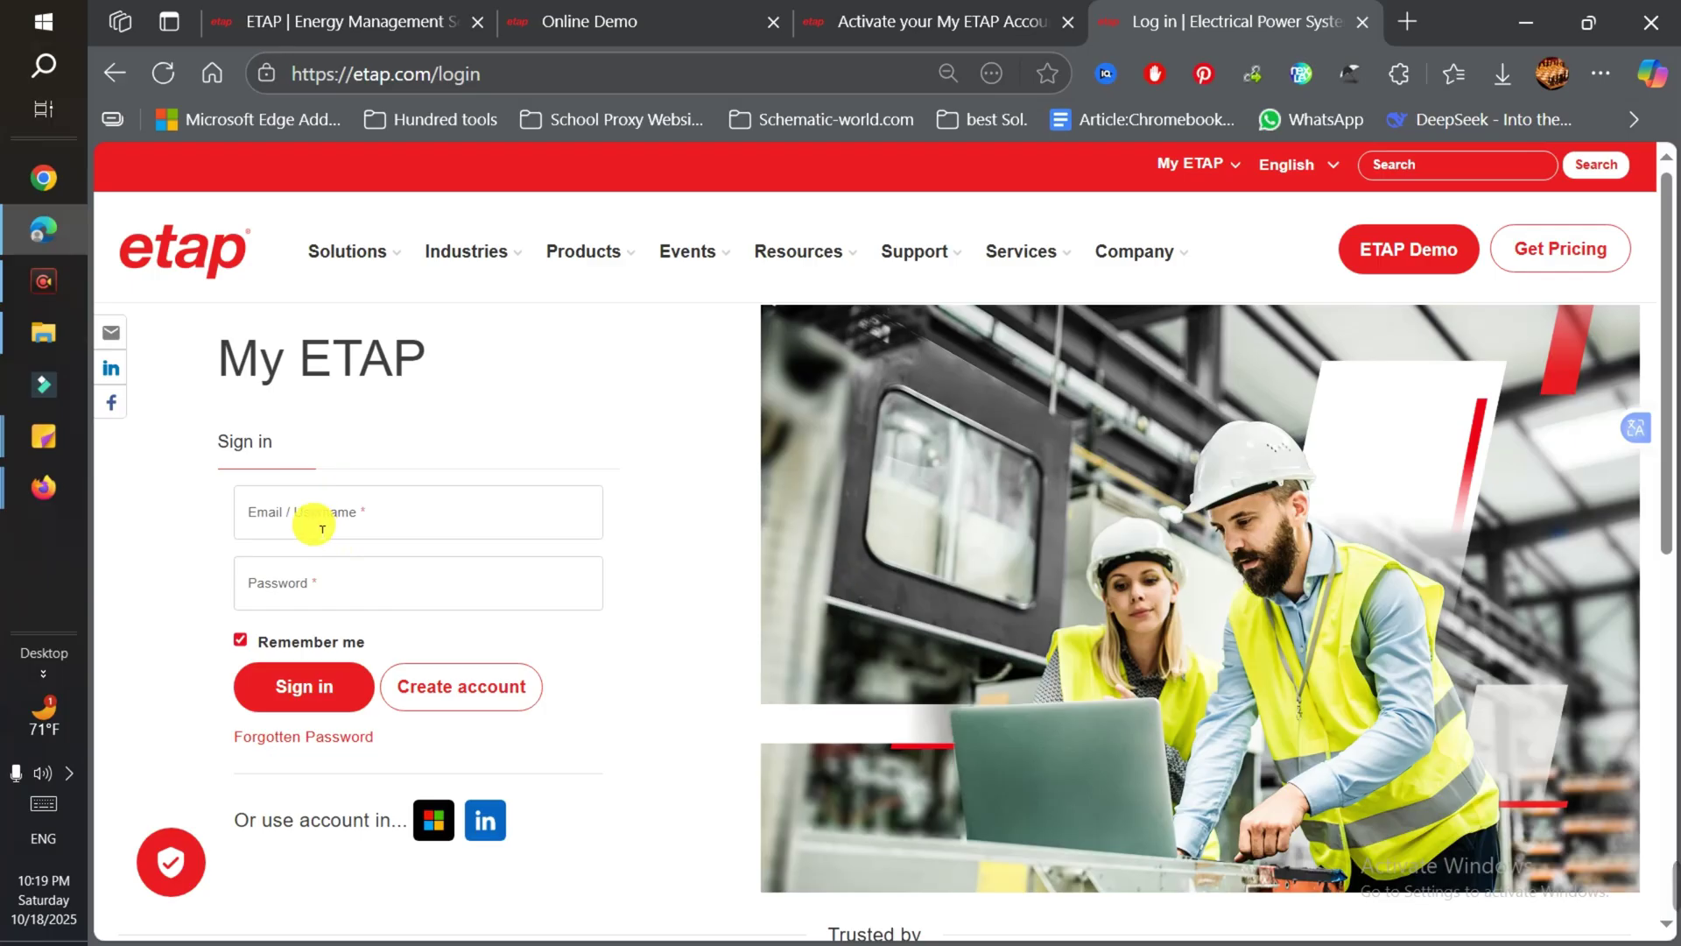
{"action": "left_click", "coordinate": [296, 686]}
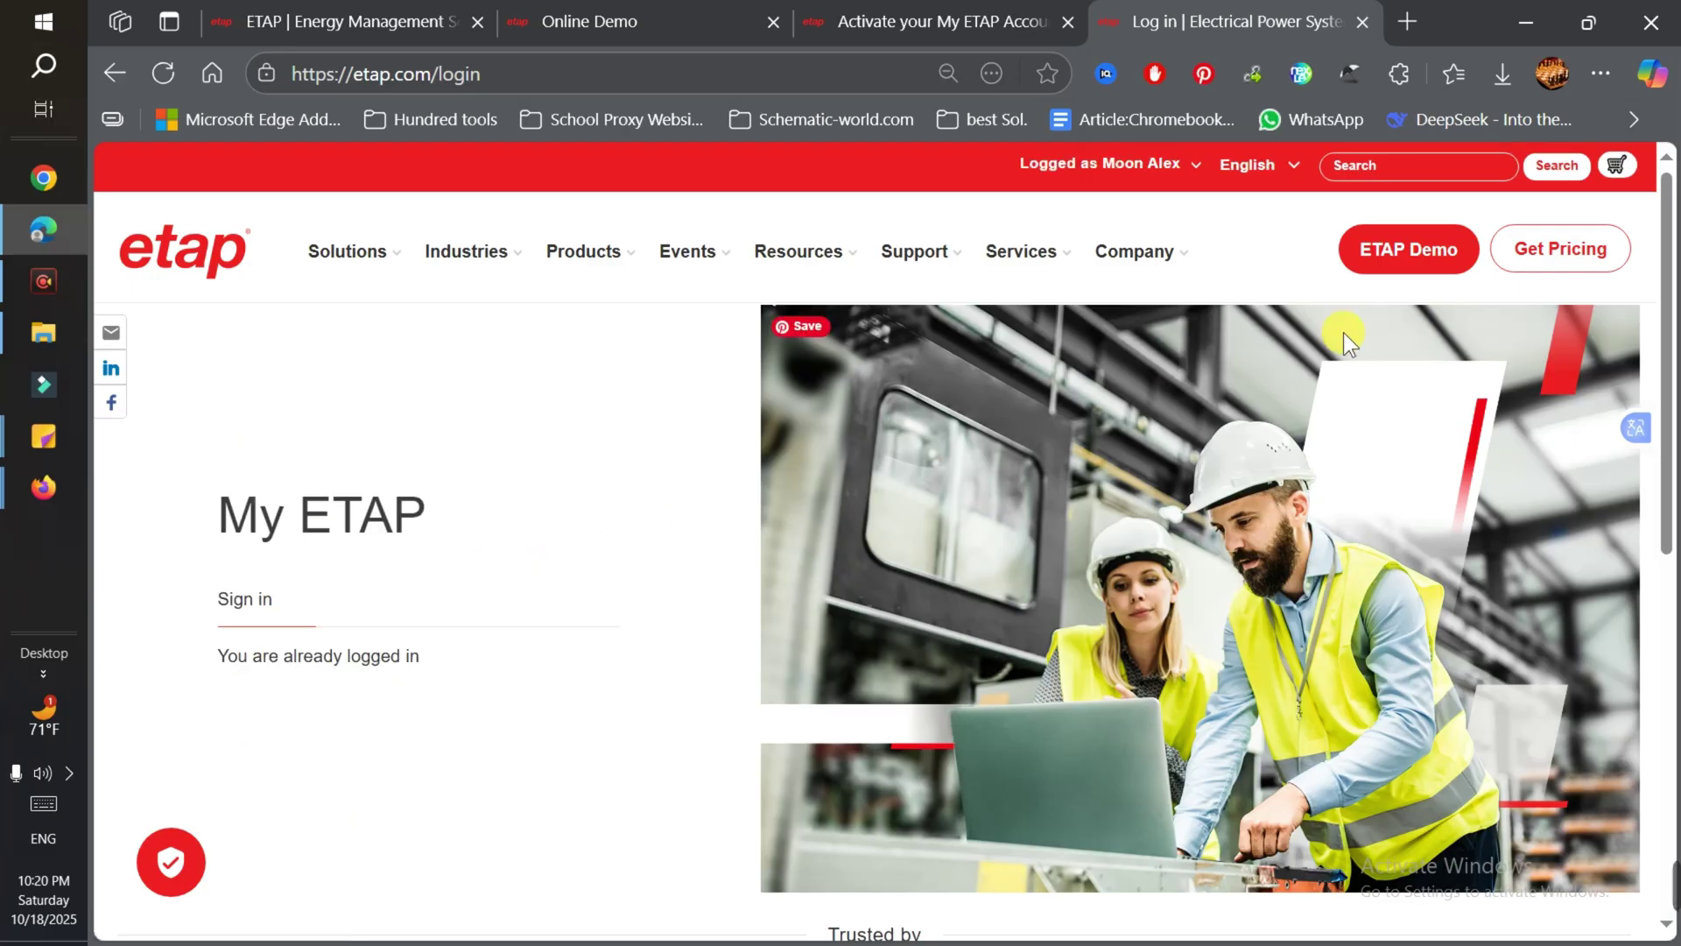
{"action": "left_click", "coordinate": [1393, 255]}
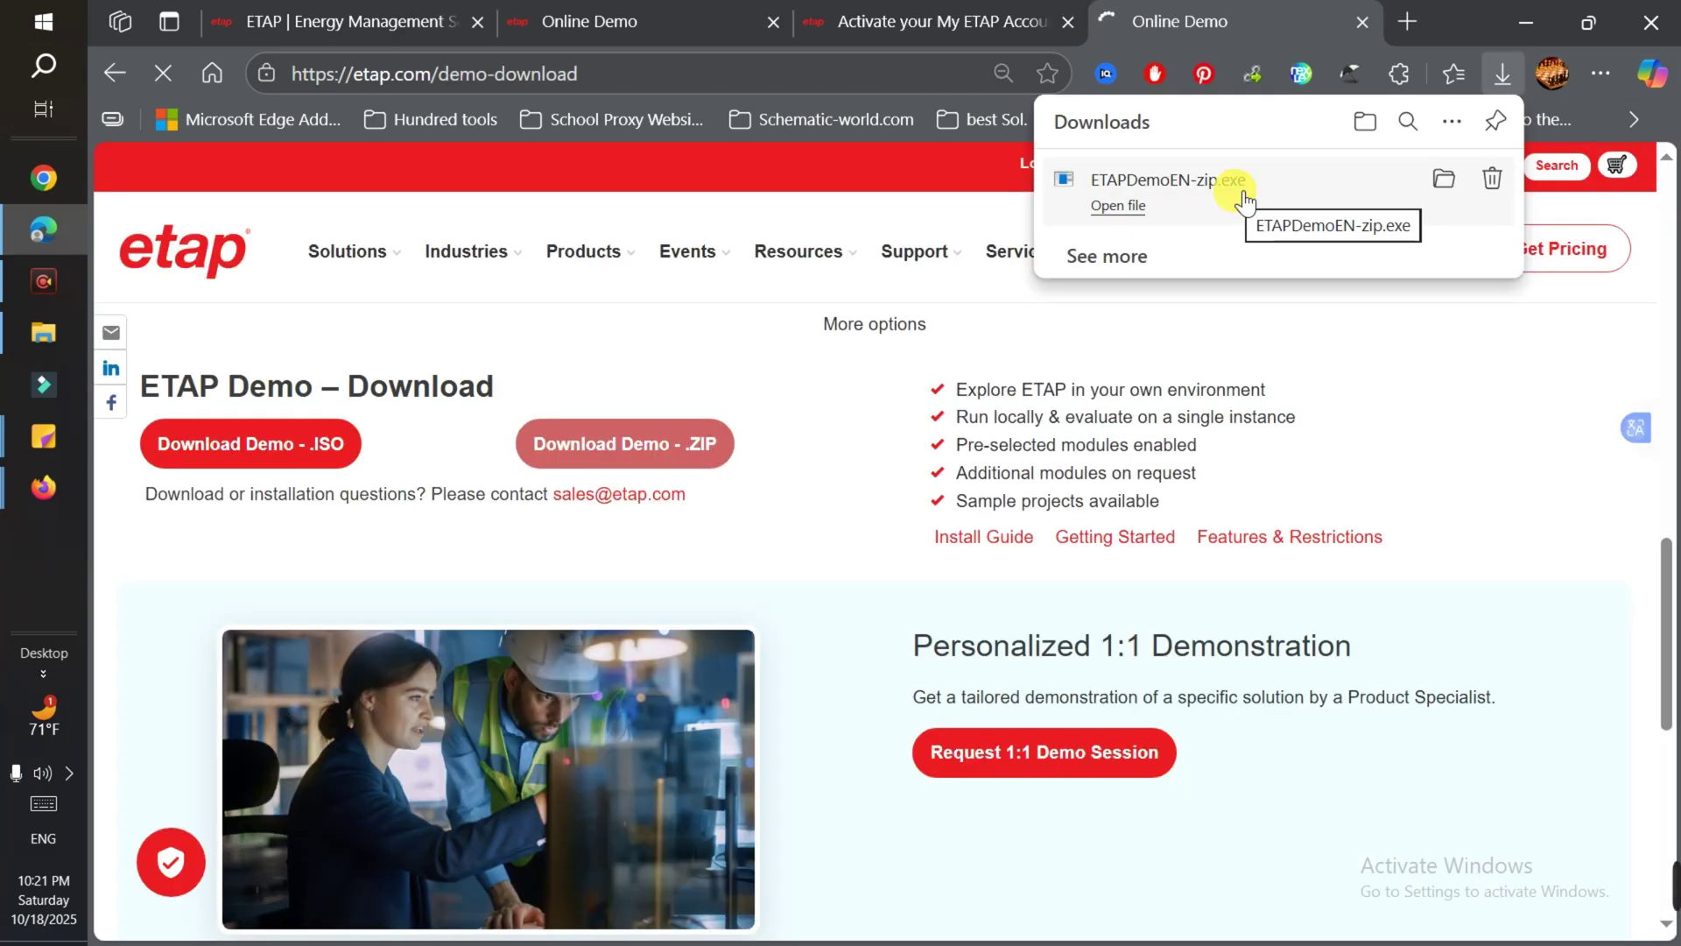
- Open the folder containing ETAPDemoEN-zip.exe from the Edge Downloads panel
{"action": "left_click", "coordinate": [1445, 178]}
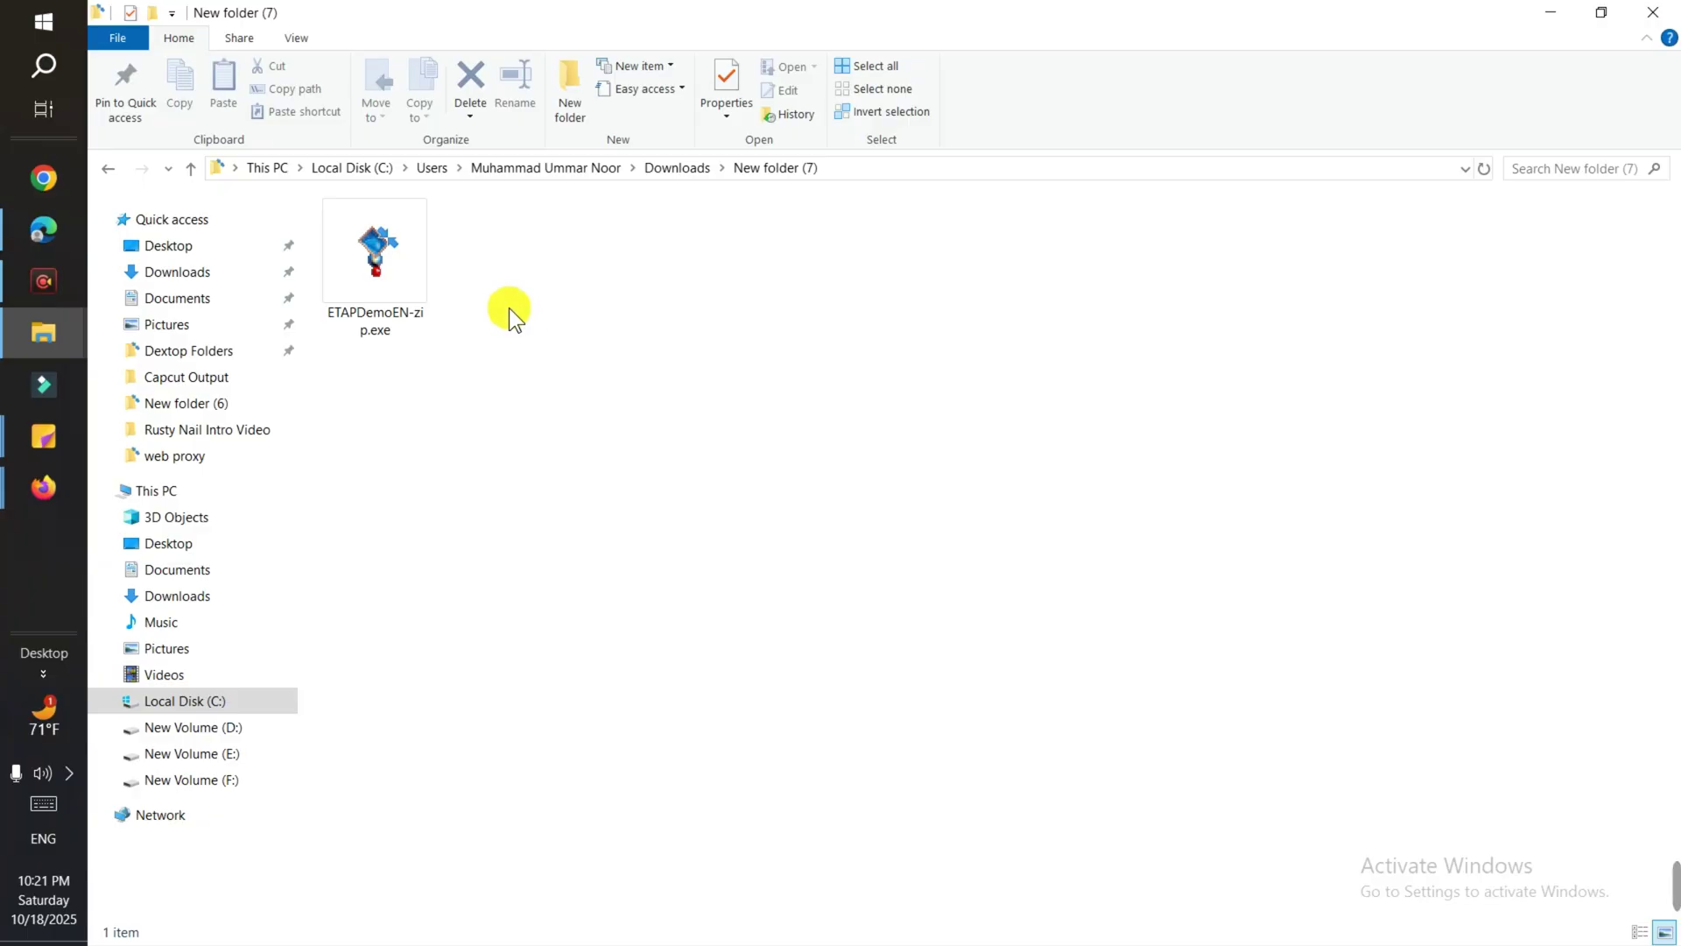
- Run ETAPDemoEN-zip.exe as administrator and download the English Zip package to E:\ETAP
{"action": "right_click", "coordinate": [391, 262]}
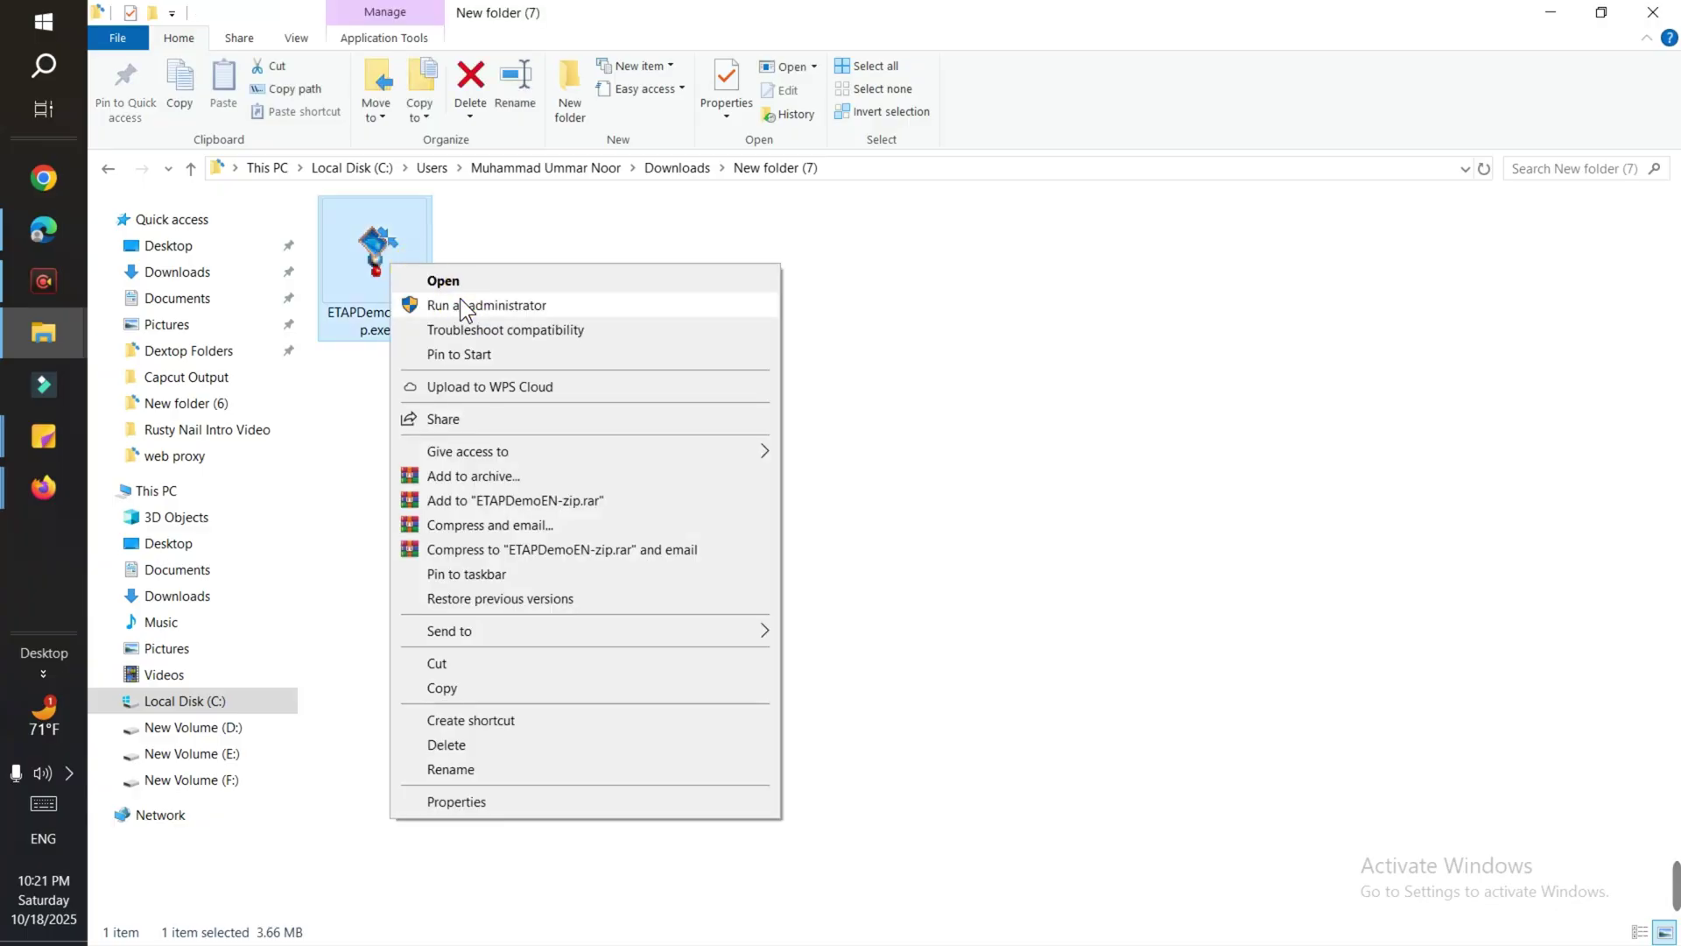
{"action": "left_click", "coordinate": [460, 299]}
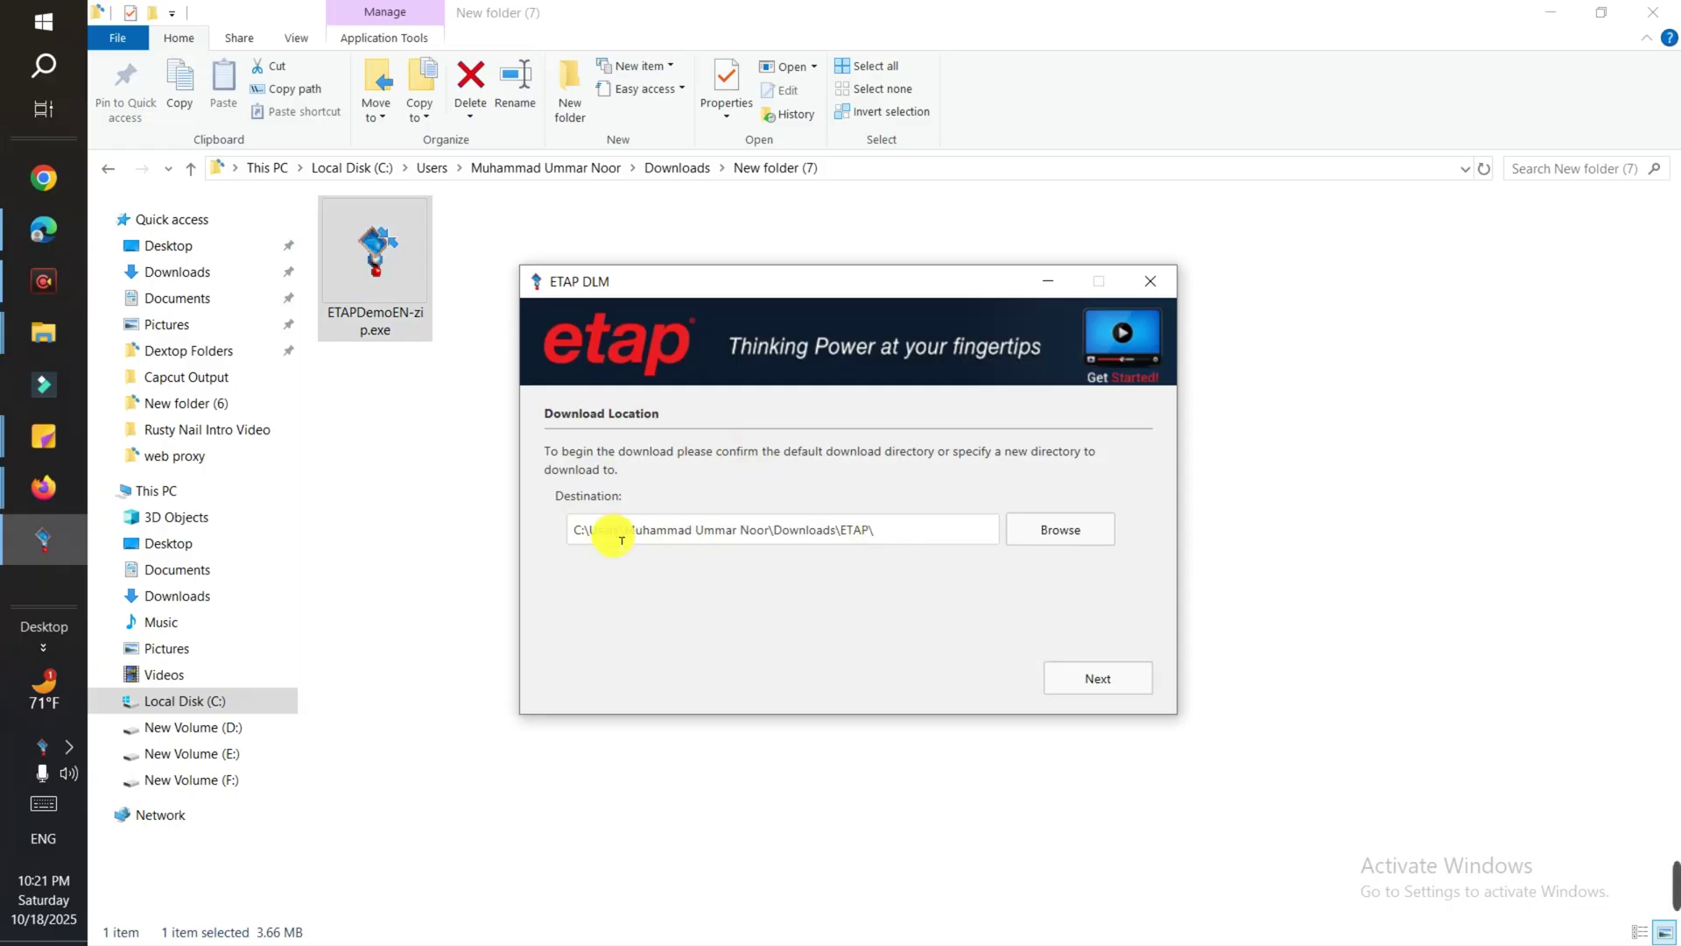
{"action": "left_click_drag", "start_coordinate": [649, 536], "coordinate": [841, 530]}
{"action": "key", "text": "BackSpace"}
{"action": "type", "text": "E:\\ETAP"}
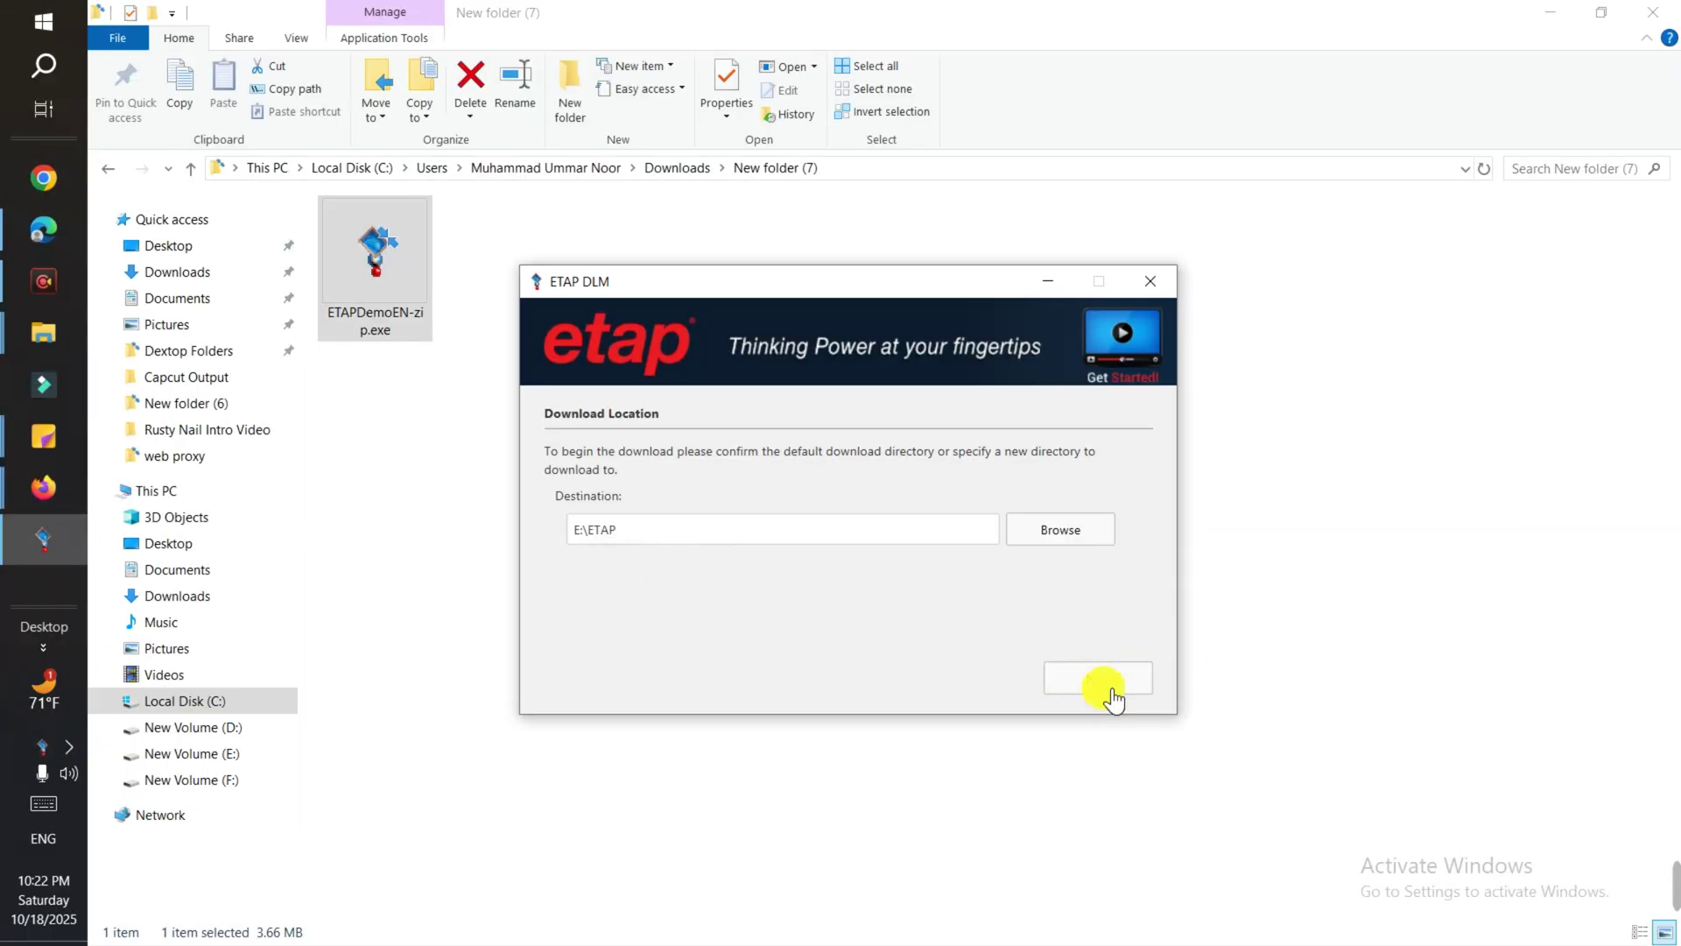
{"action": "left_click", "coordinate": [1103, 683]}
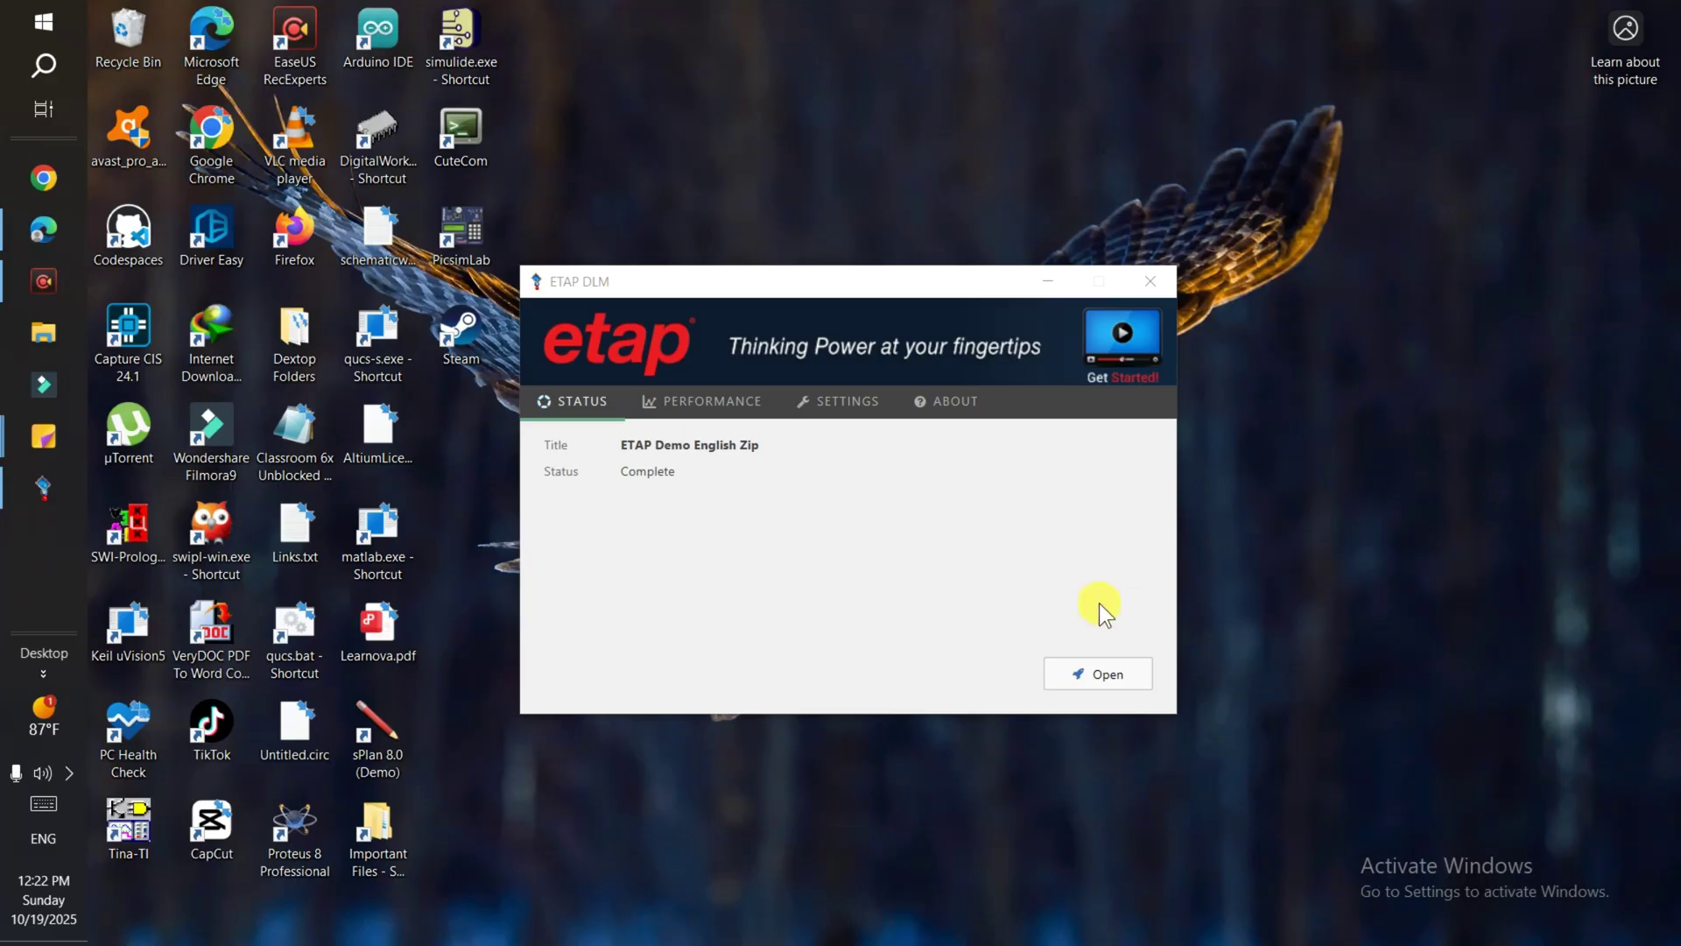
- Extract ETAPDemoEN.zip and run EtapInstaller.exe from the extracted ETAPDemoEN folder
{"action": "left_click", "coordinate": [1116, 677]}
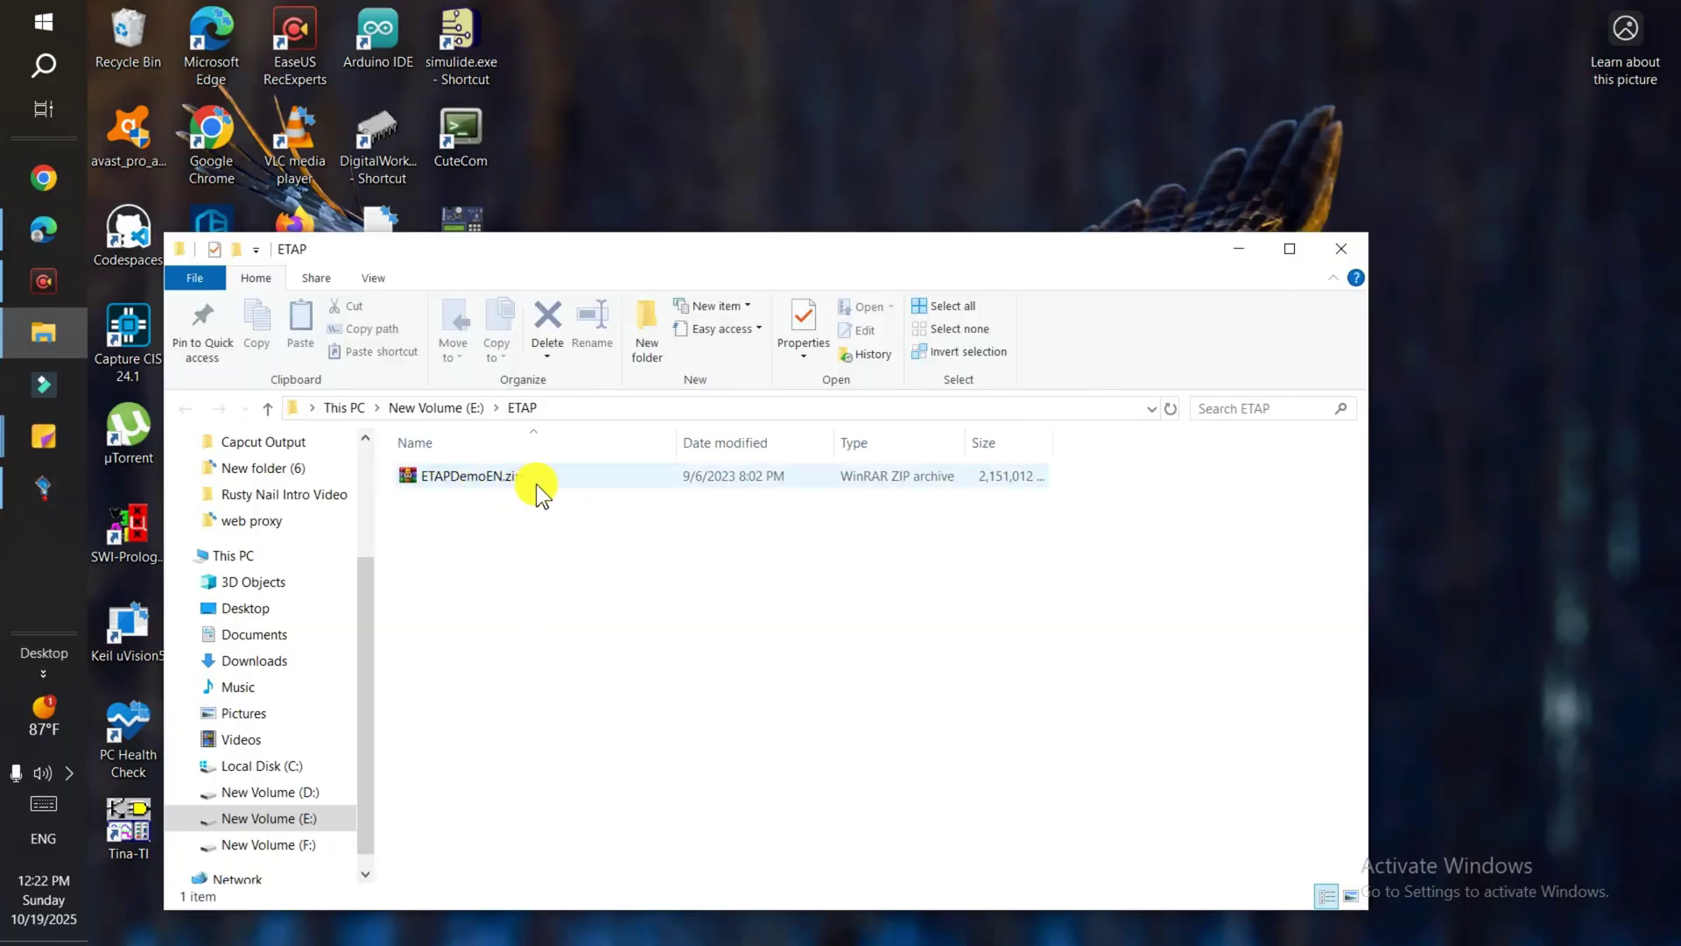
{"action": "left_click", "coordinate": [491, 476]}
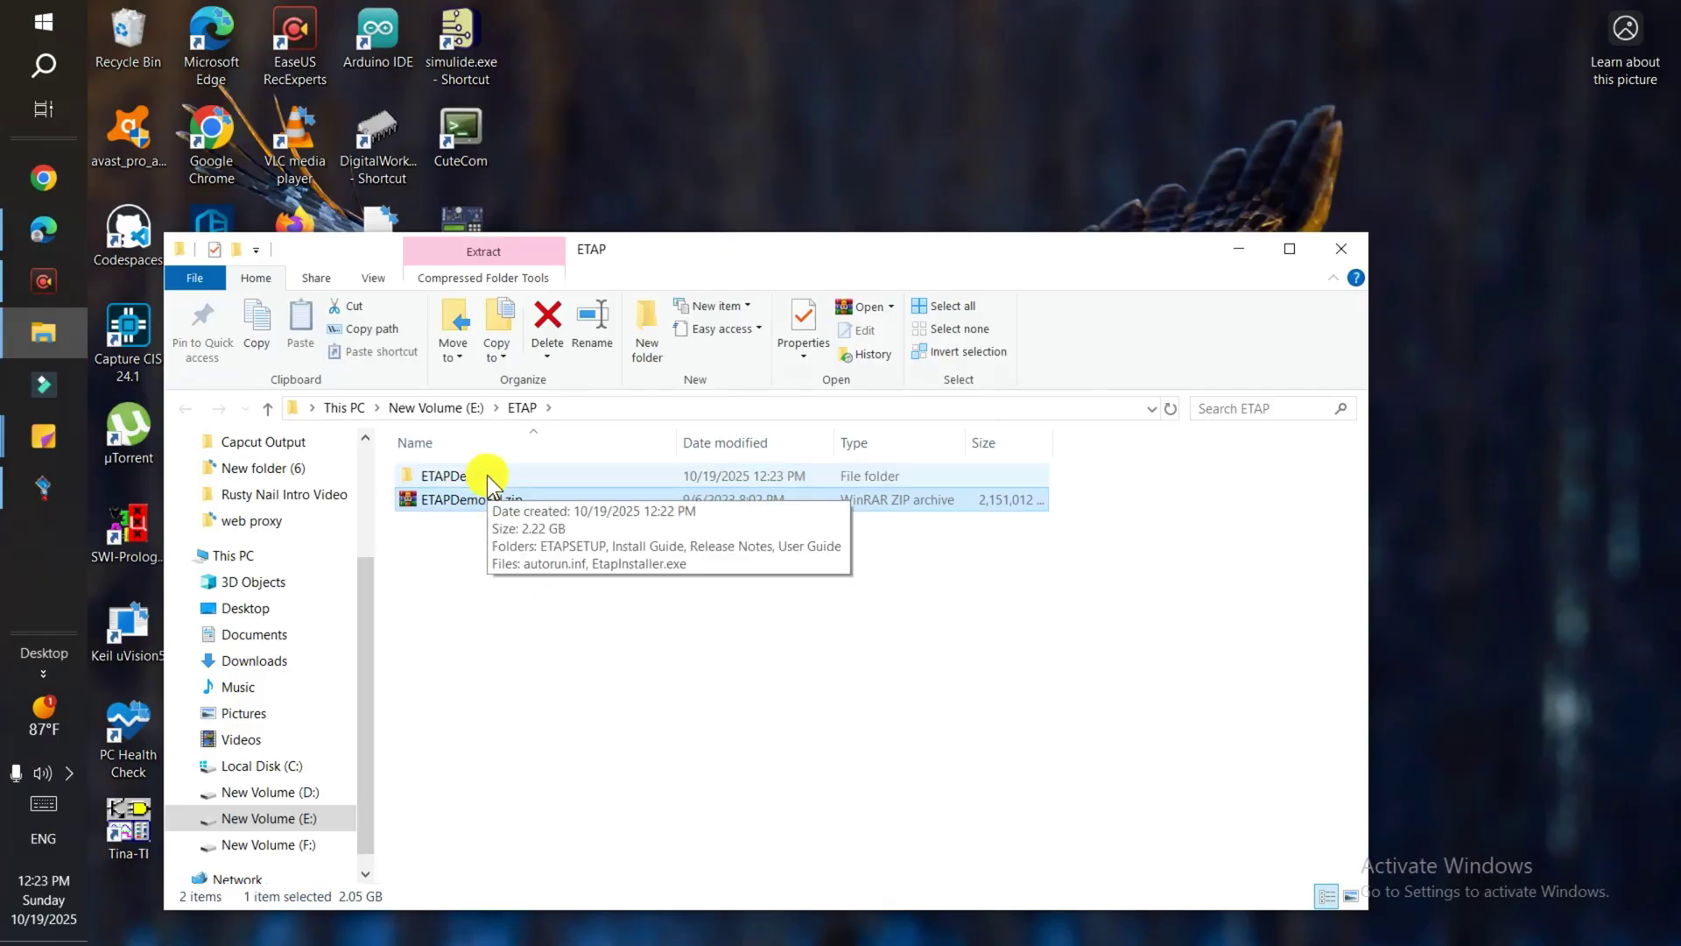
{"action": "double_click", "coordinate": [487, 475]}
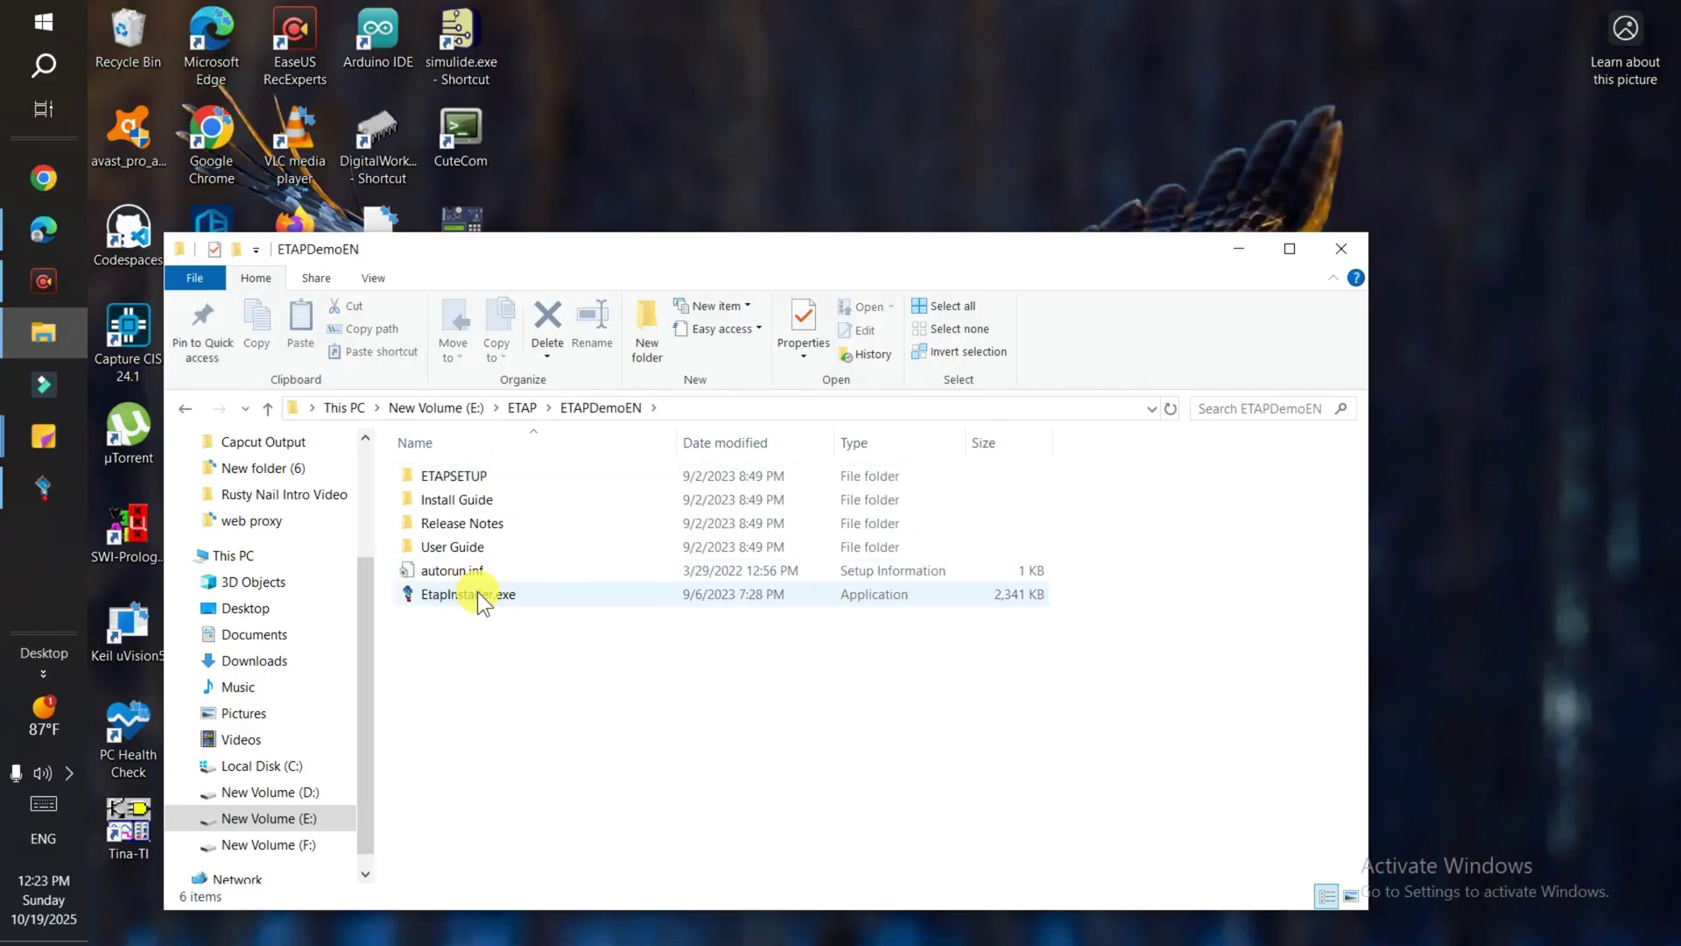
{"action": "left_click", "coordinate": [468, 594]}
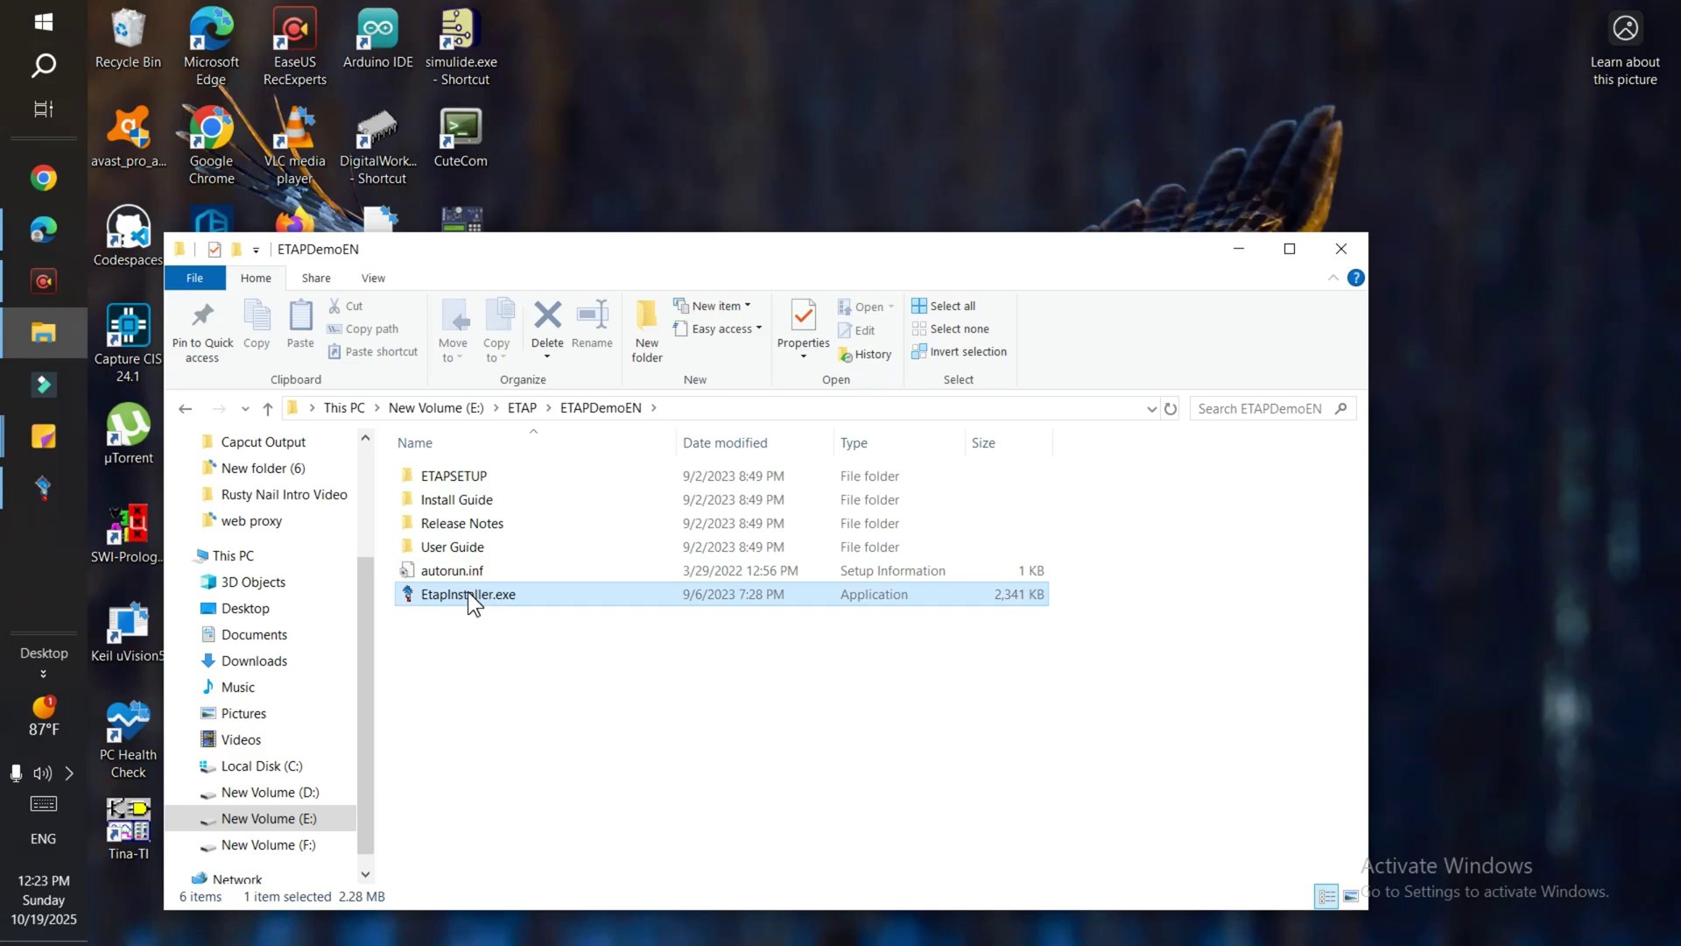
{"action": "right_click", "coordinate": [468, 591]}
{"action": "left_click", "coordinate": [537, 111]}
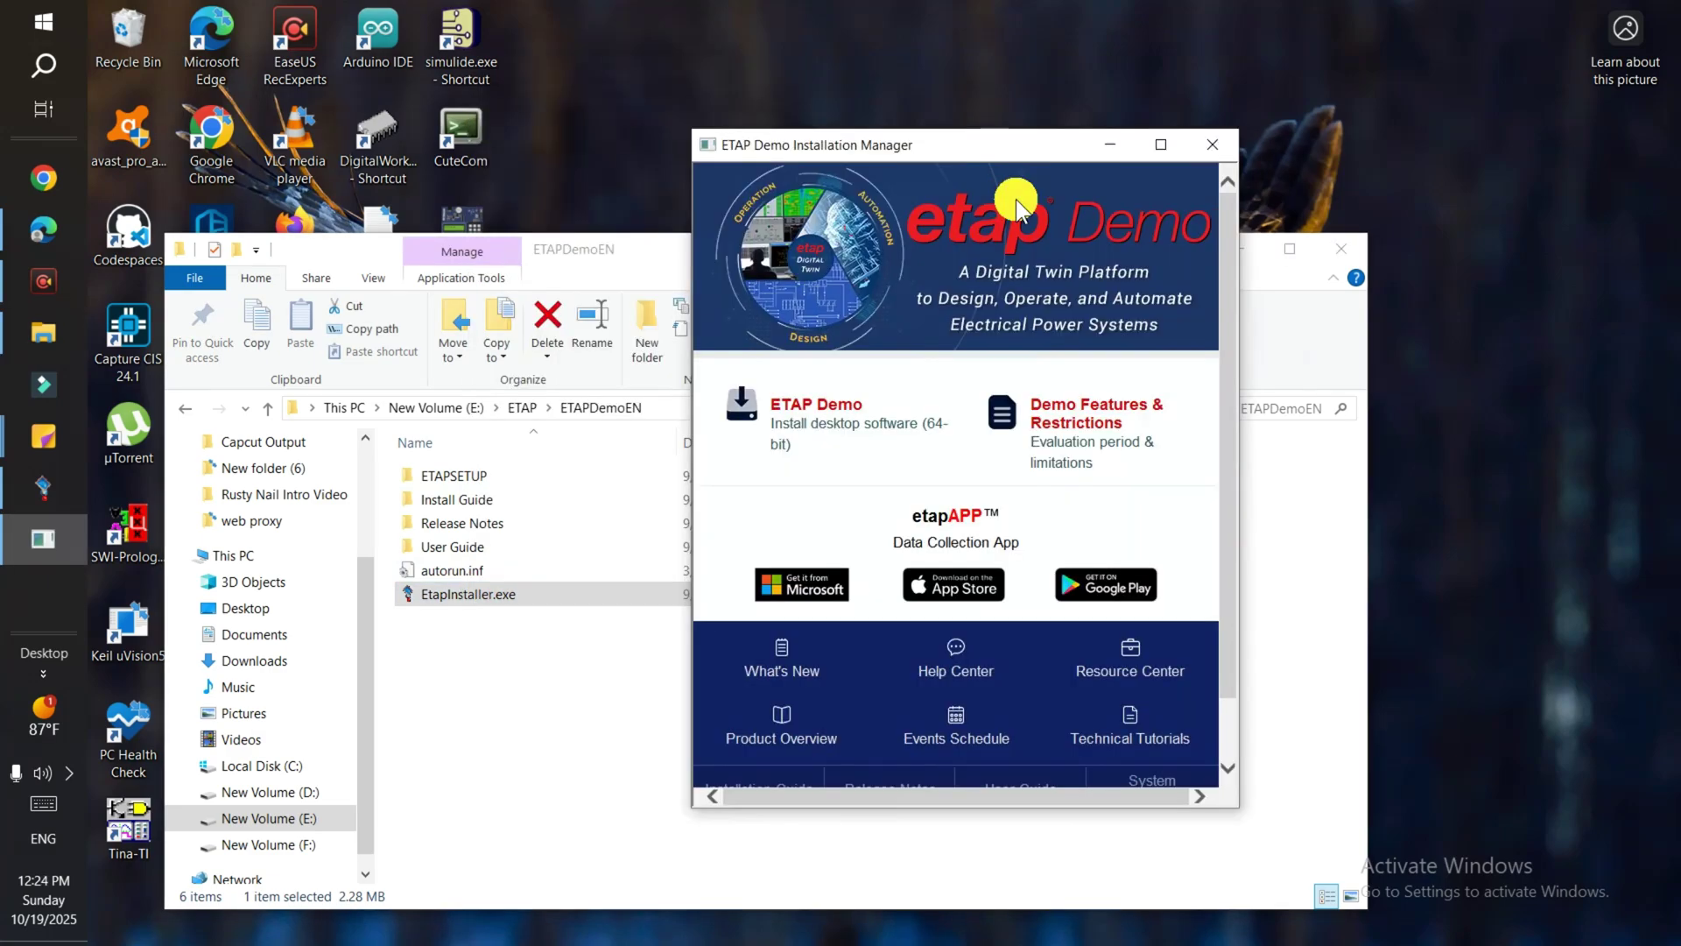
- Choose the ETAP Demo desktop install, agree to the license terms, and start installation
{"action": "left_click", "coordinate": [810, 414]}
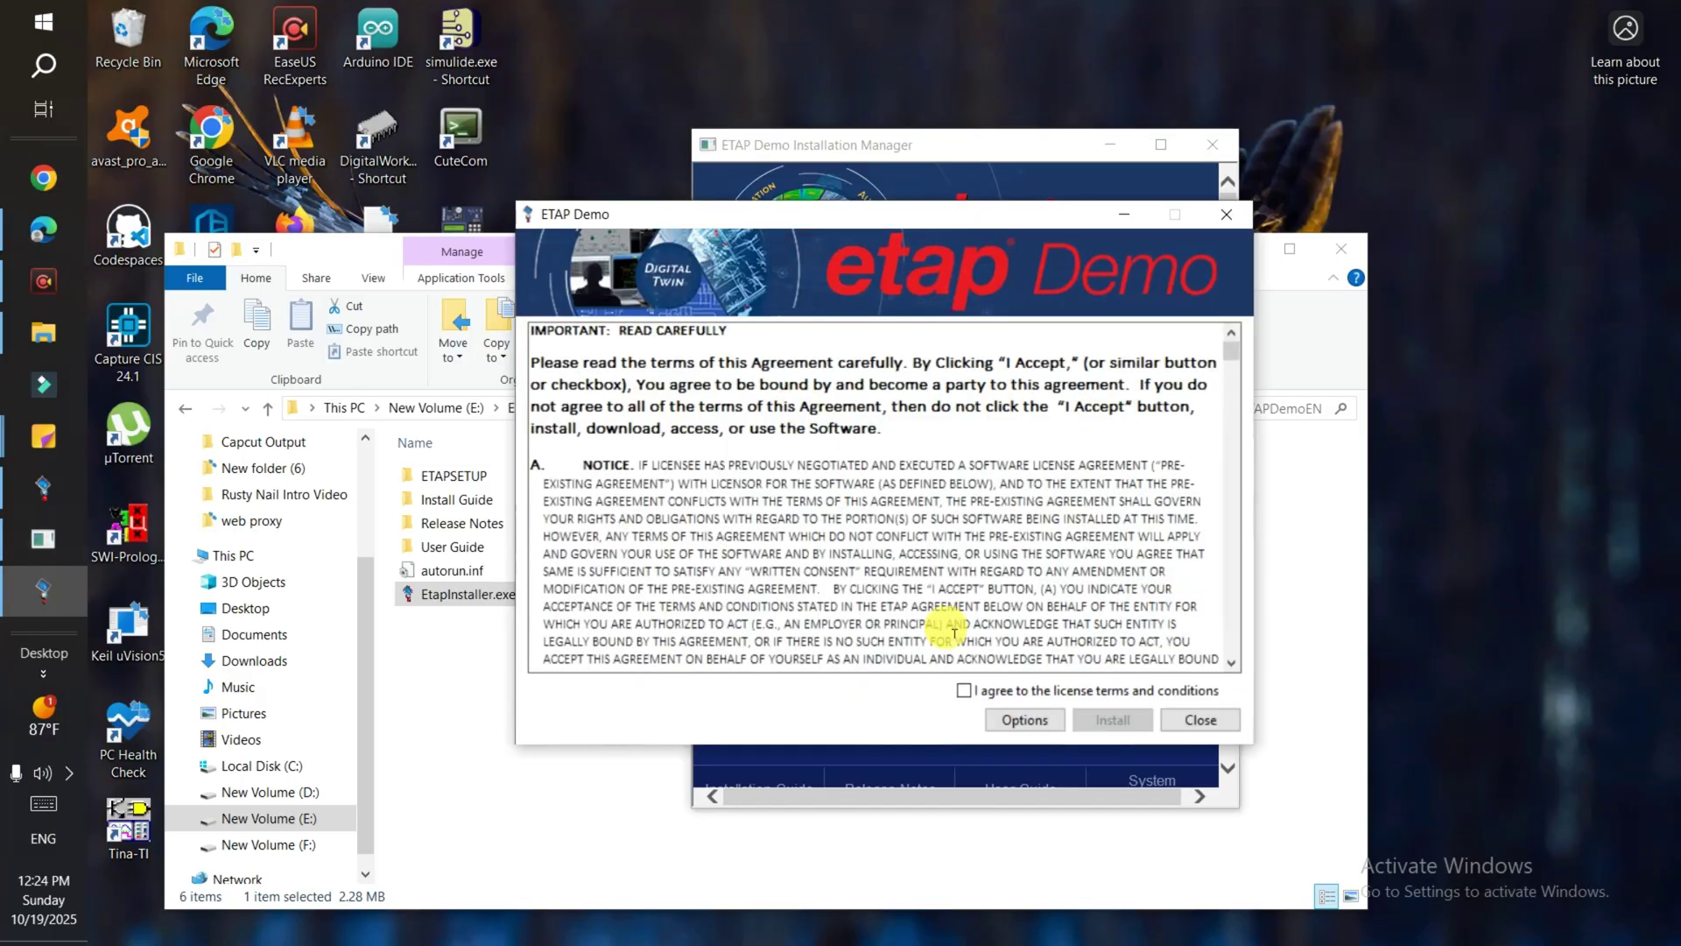
{"action": "left_click", "coordinate": [965, 692]}
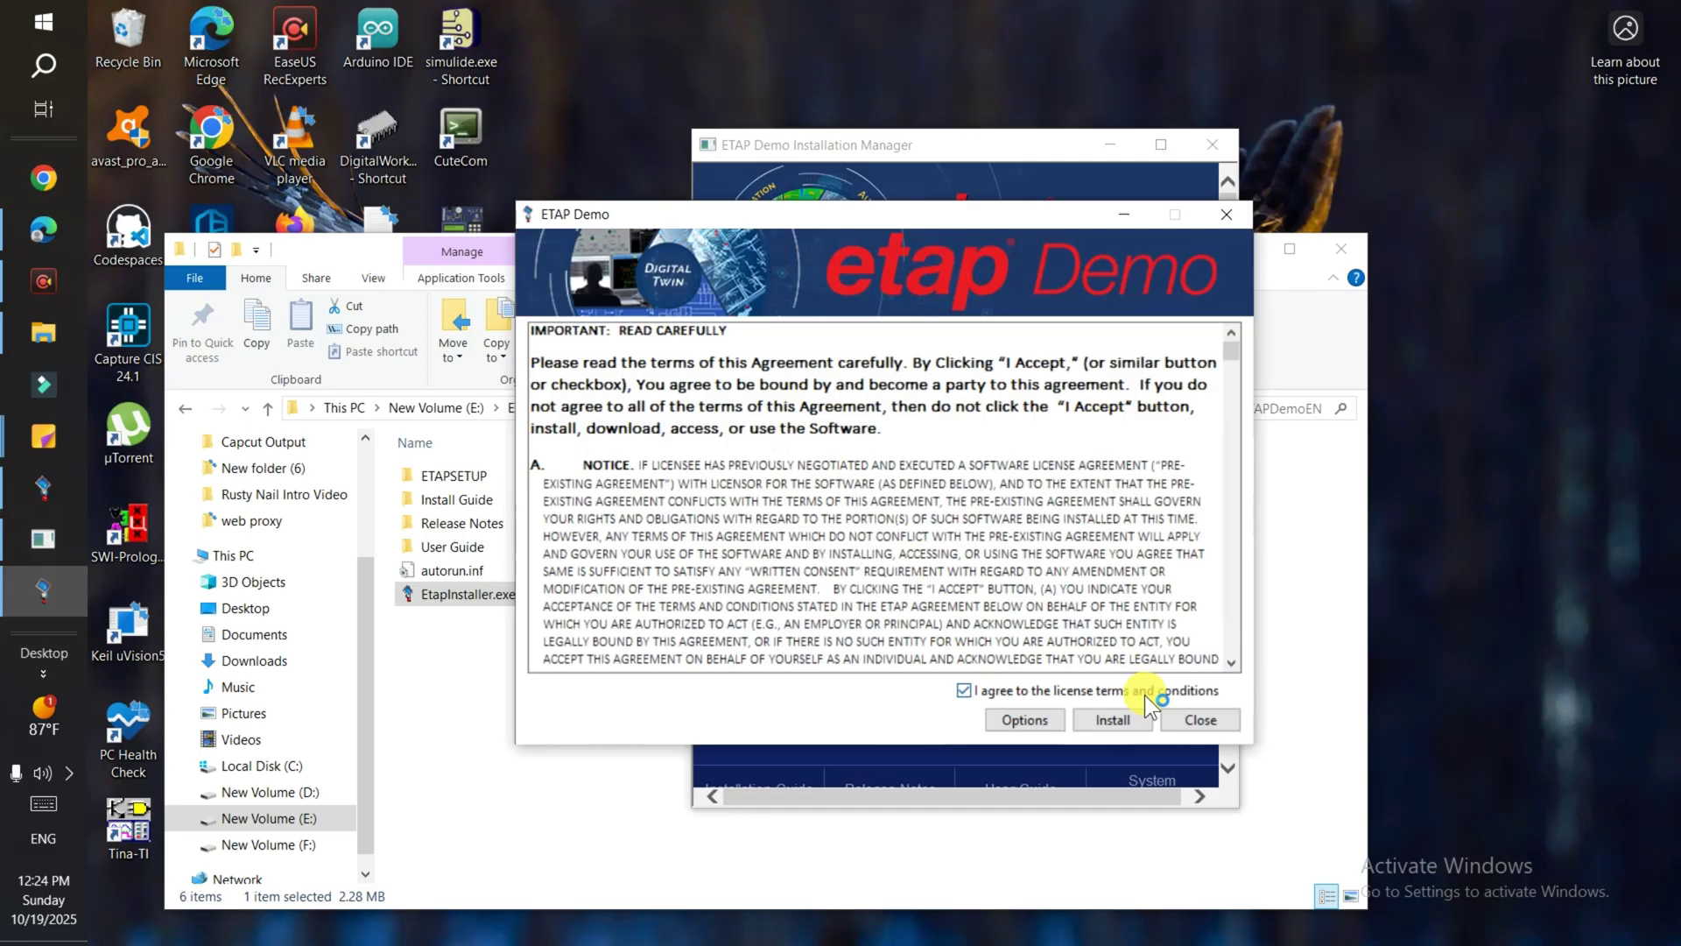
{"action": "left_click", "coordinate": [1107, 723]}
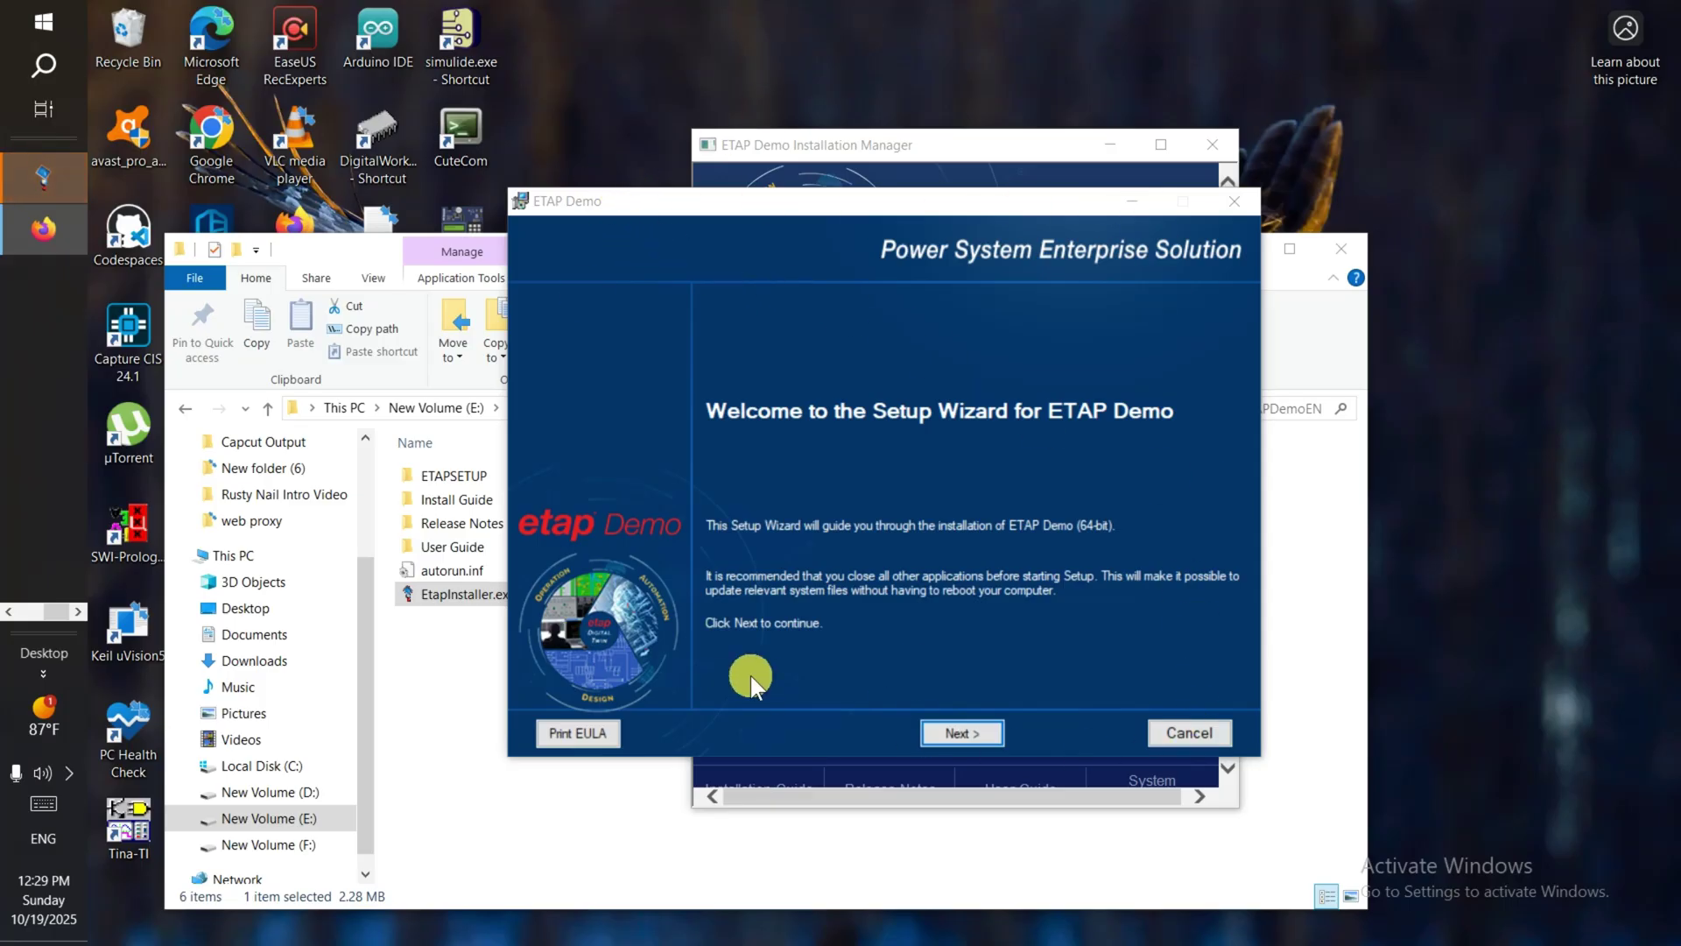
- Enter the installation code, pass the requirements page, and install to E:\ETAP Demo
{"action": "left_click", "coordinate": [935, 730]}
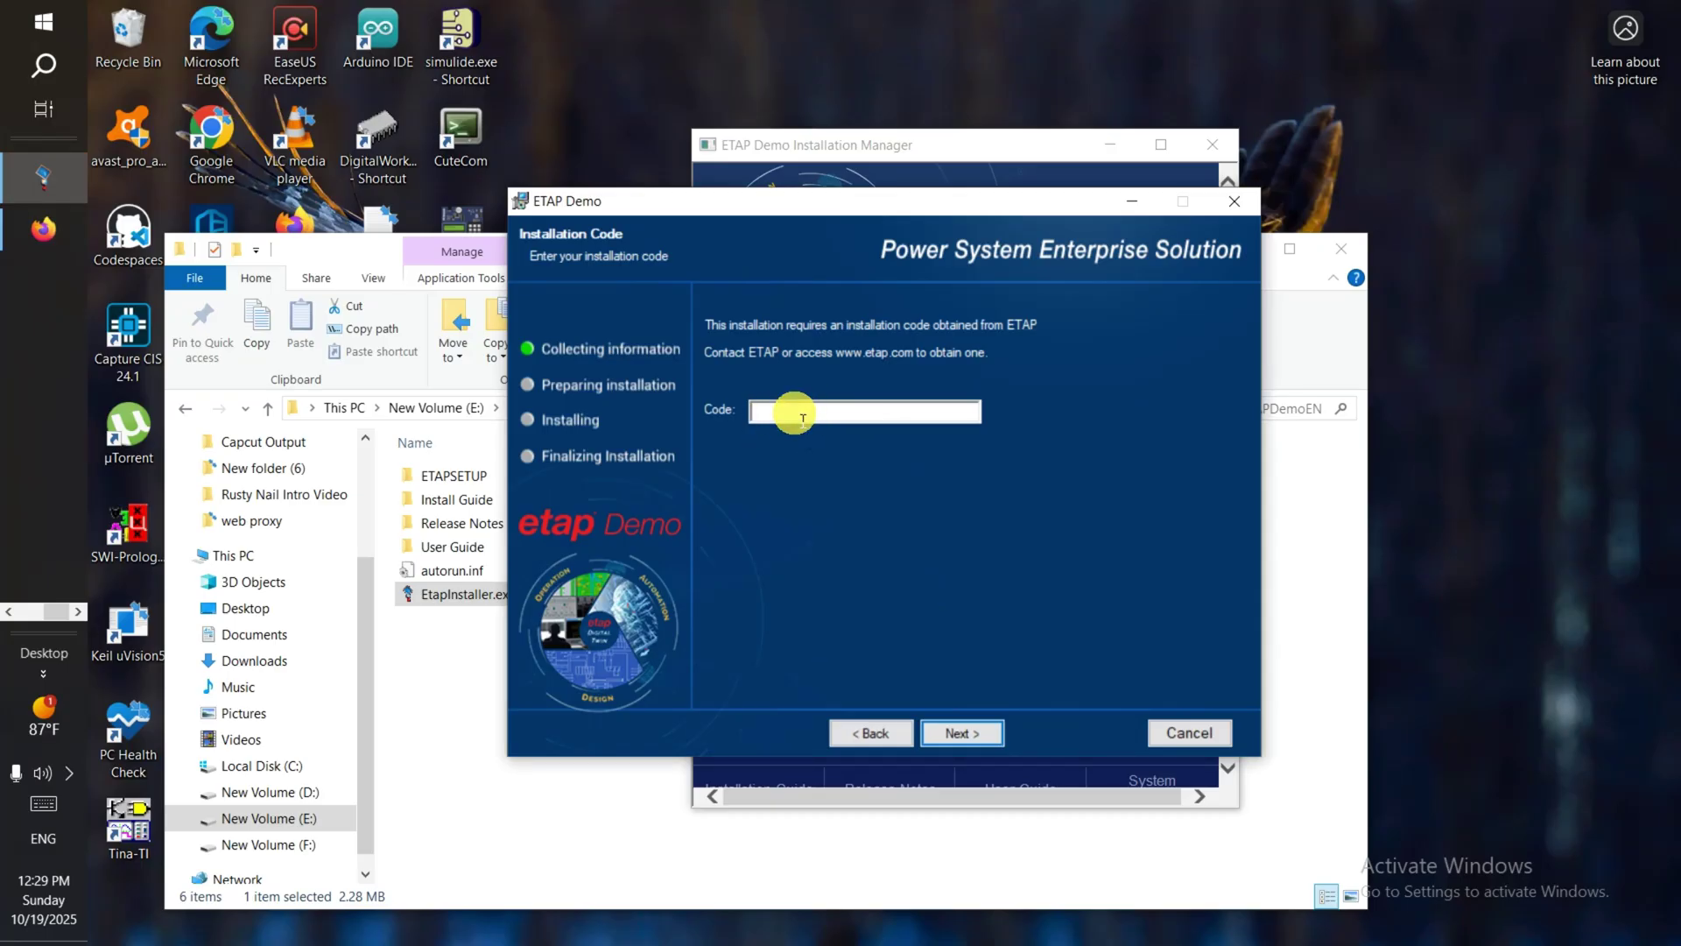
{"action": "left_click", "coordinate": [803, 418]}
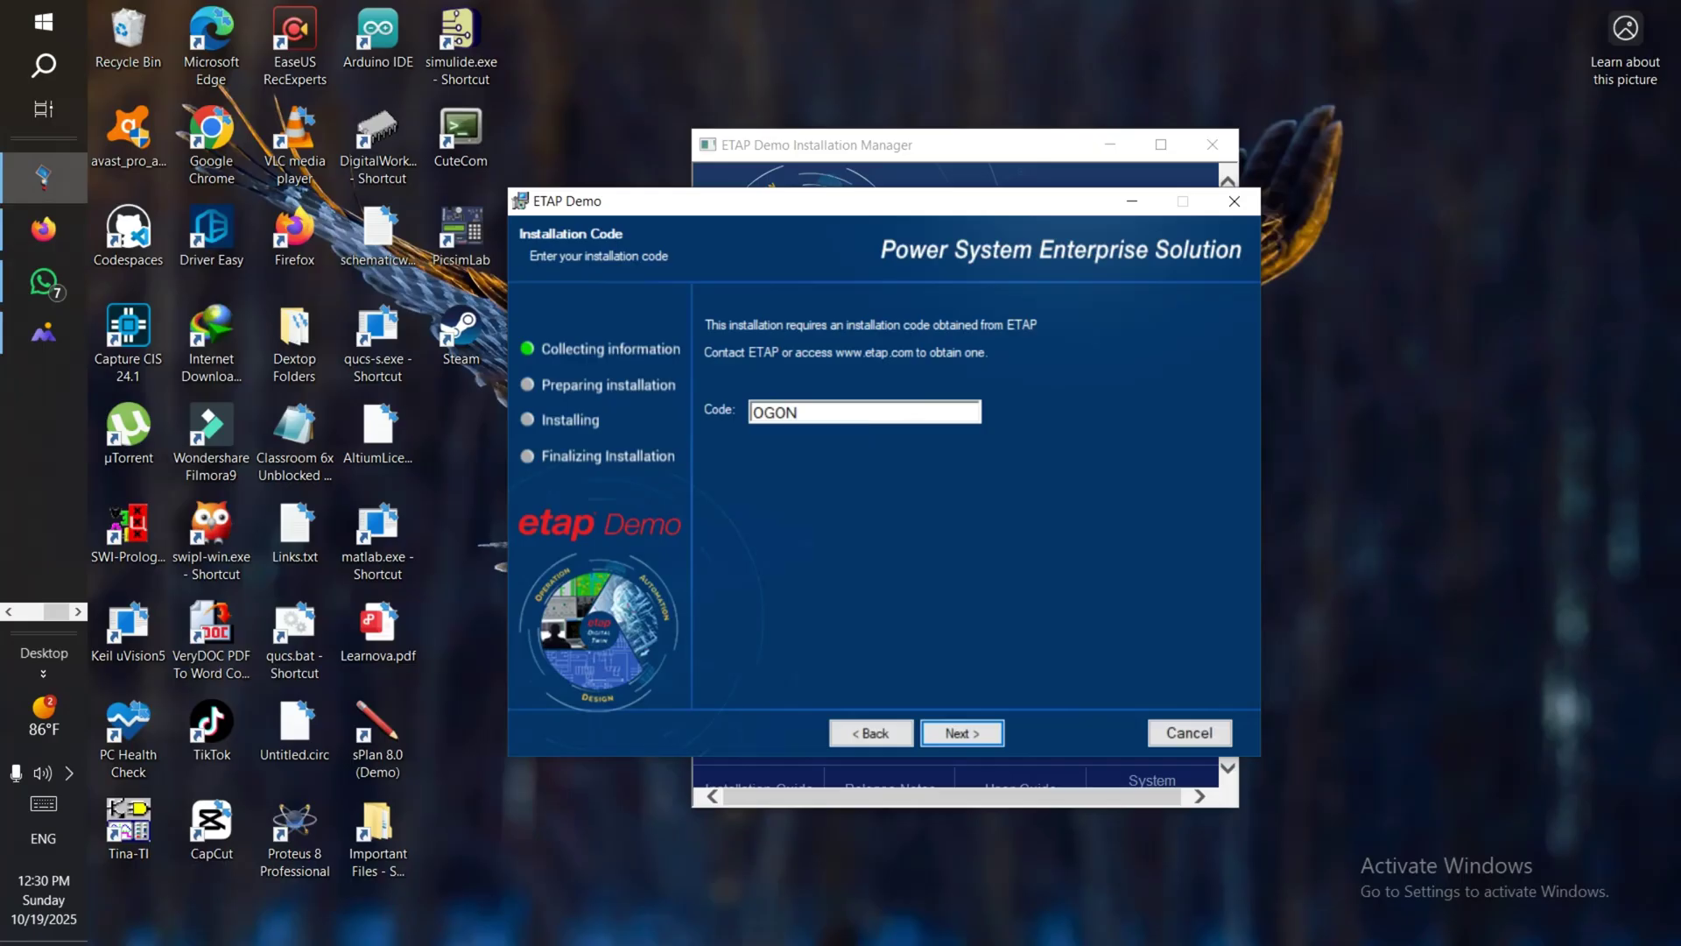
{"action": "left_click", "coordinate": [963, 732]}
{"action": "scroll", "coordinate": [917, 562], "scroll_direction": "down", "scroll_amount": 3}
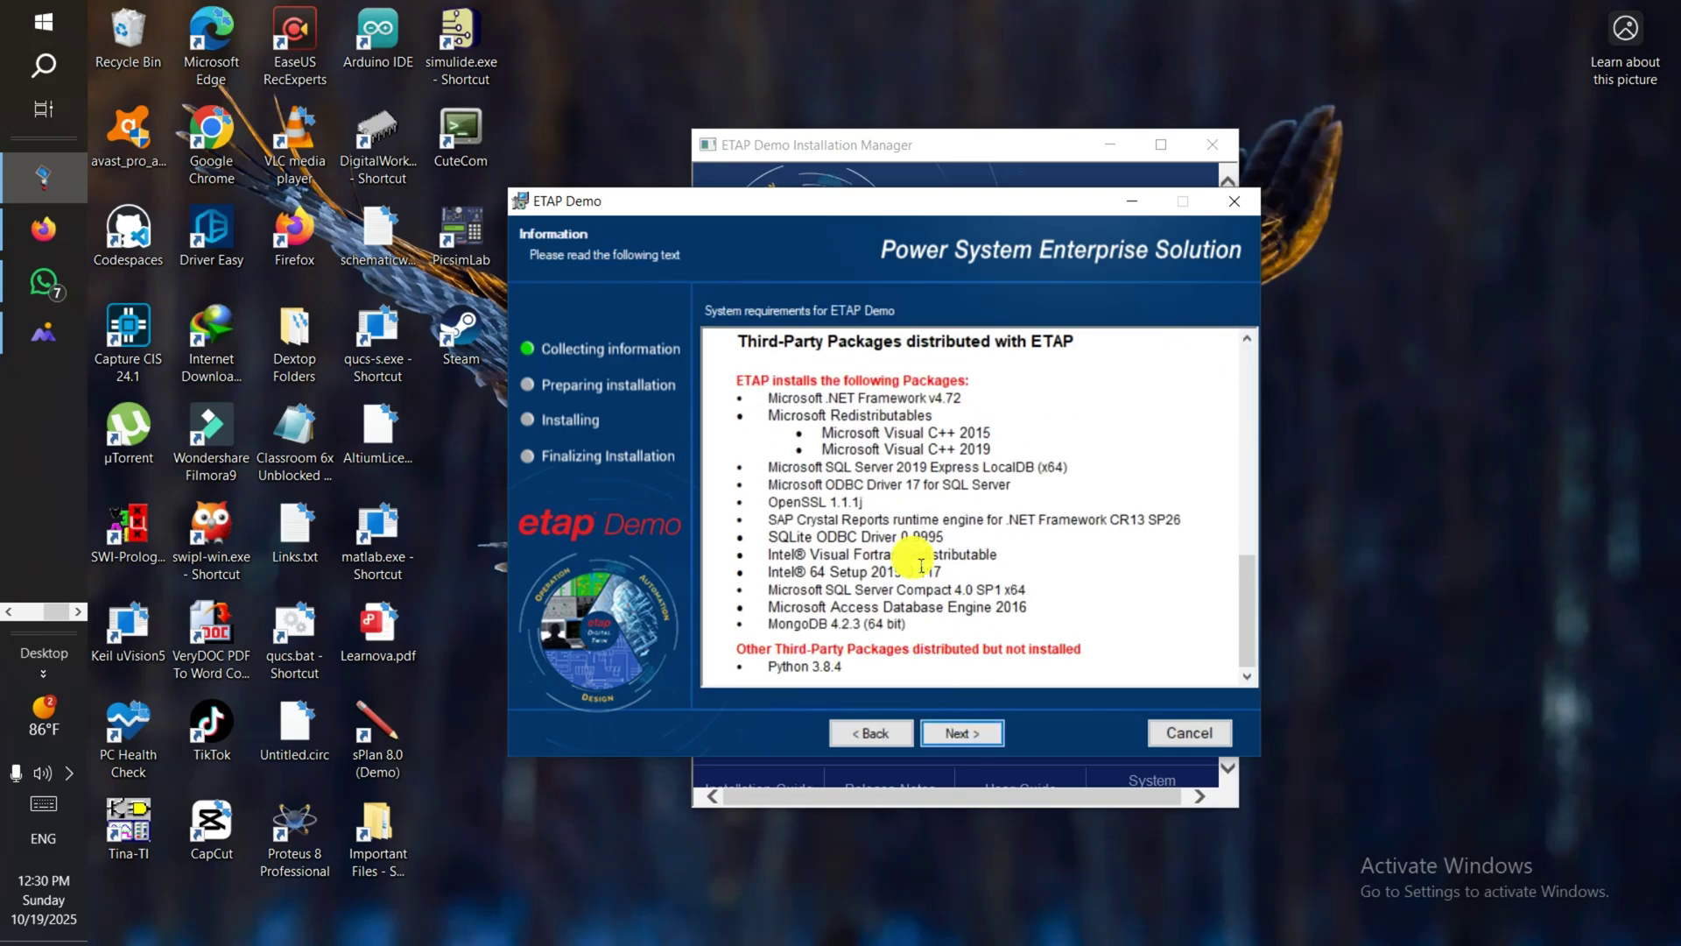
{"action": "left_click", "coordinate": [967, 732]}
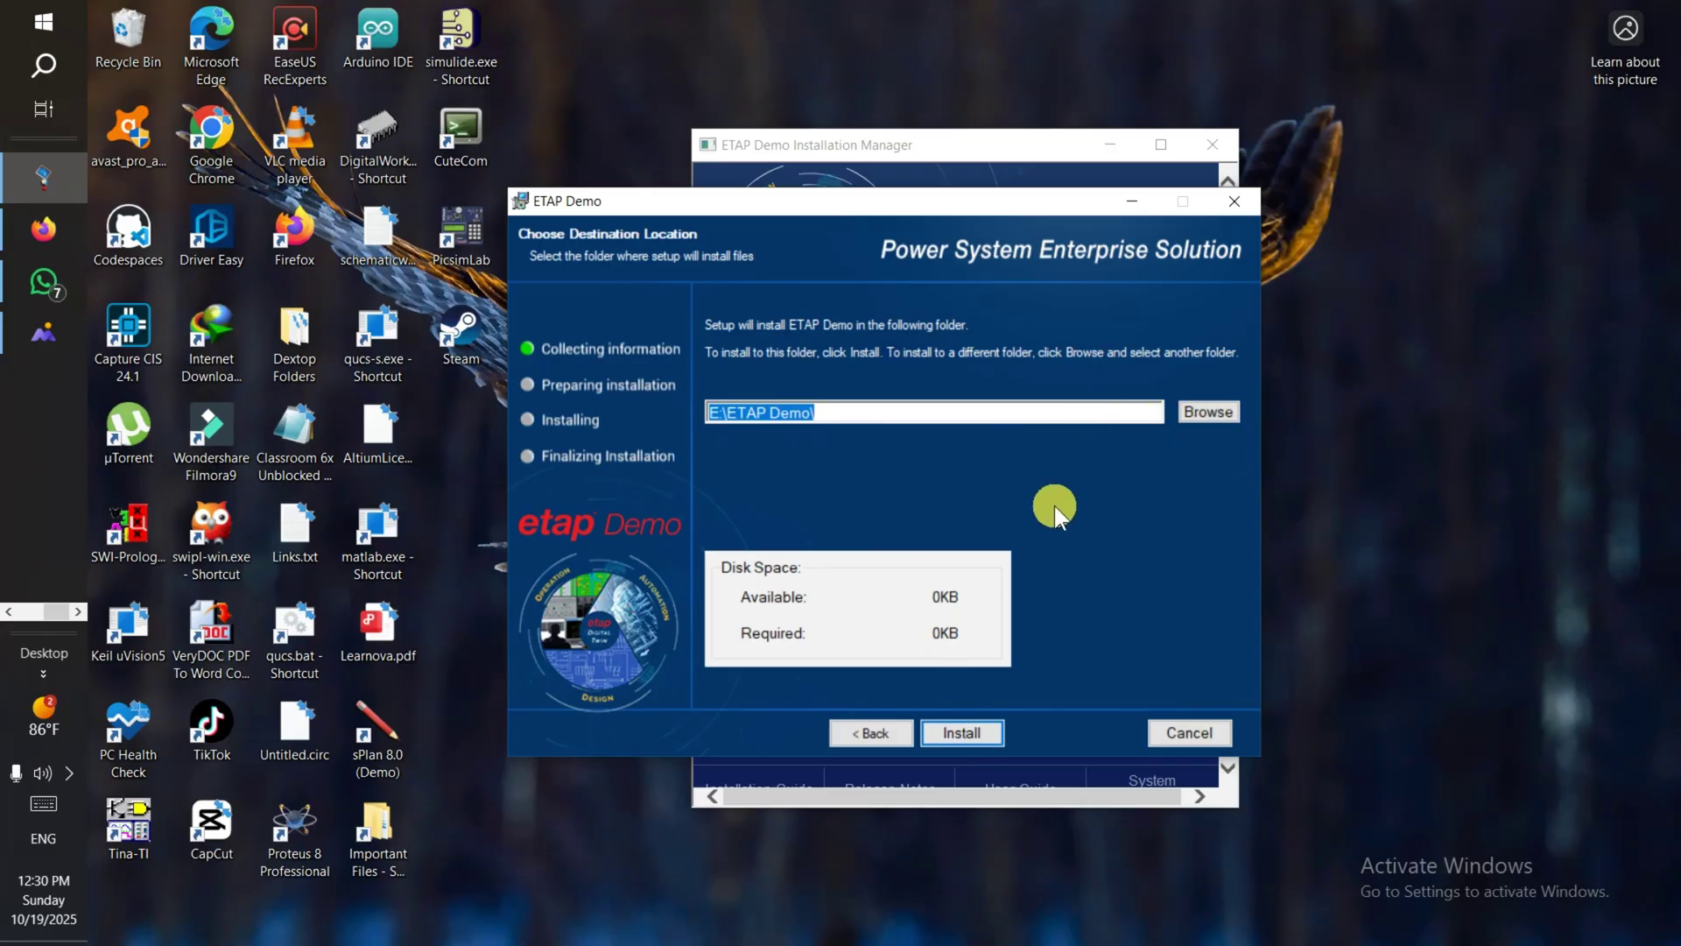
{"action": "left_click", "coordinate": [968, 737]}
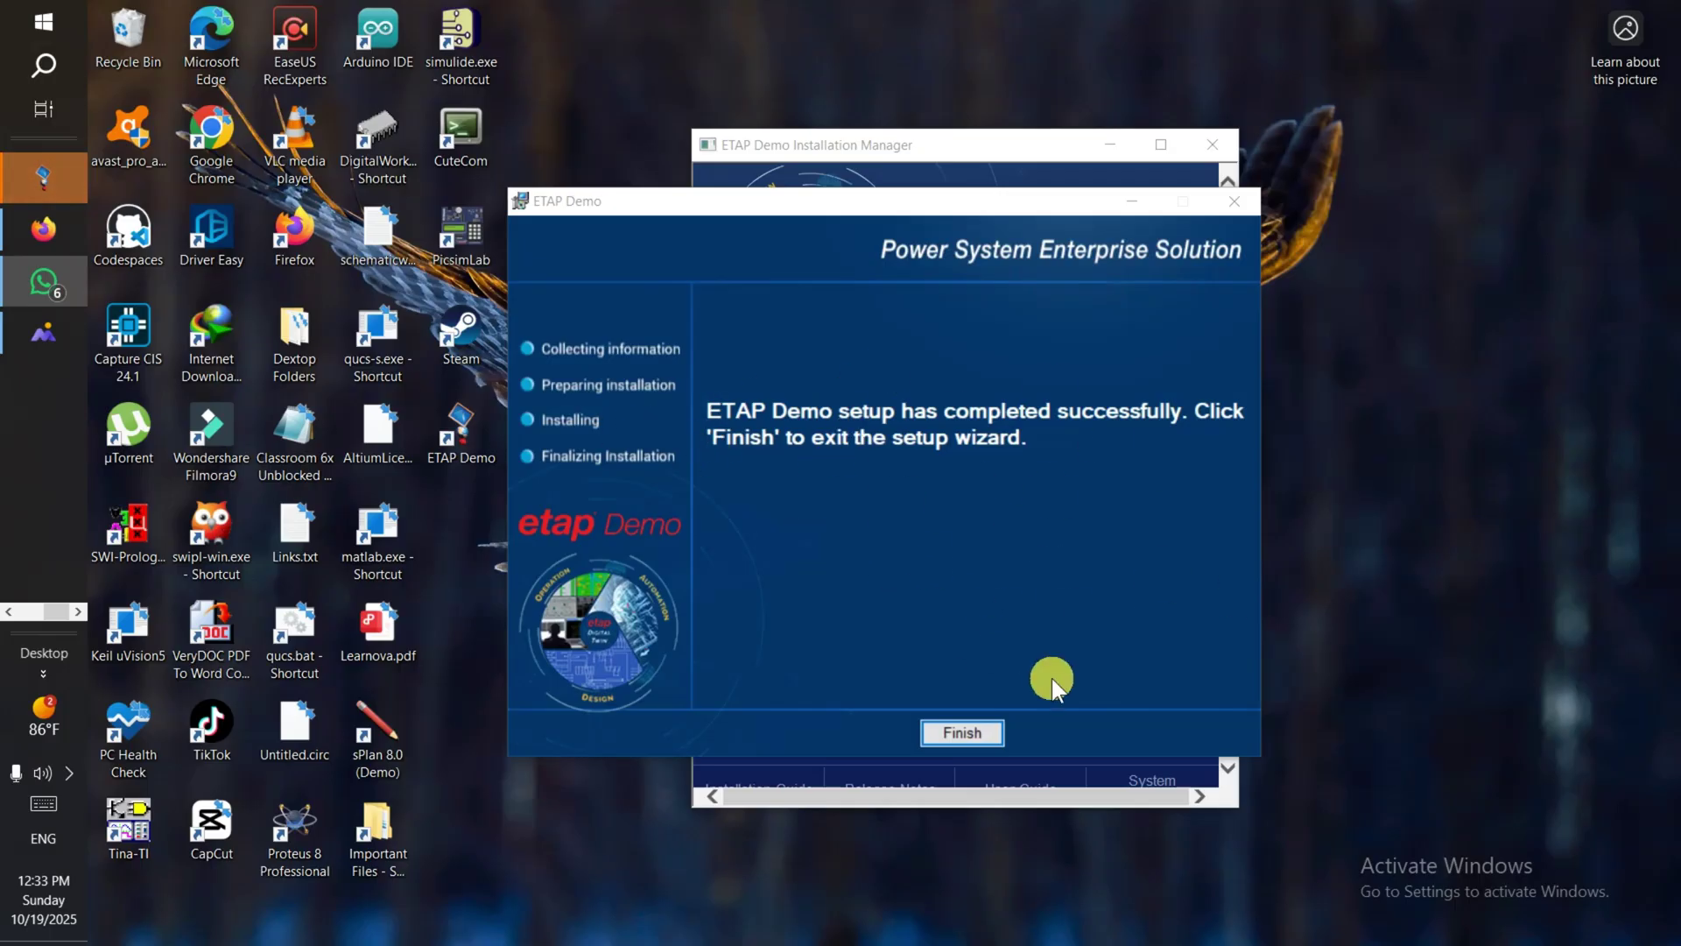
- Finish the wizard, dismiss the completion message, and close the Installation Manager and ETAP DLM
{"action": "left_click", "coordinate": [976, 733]}
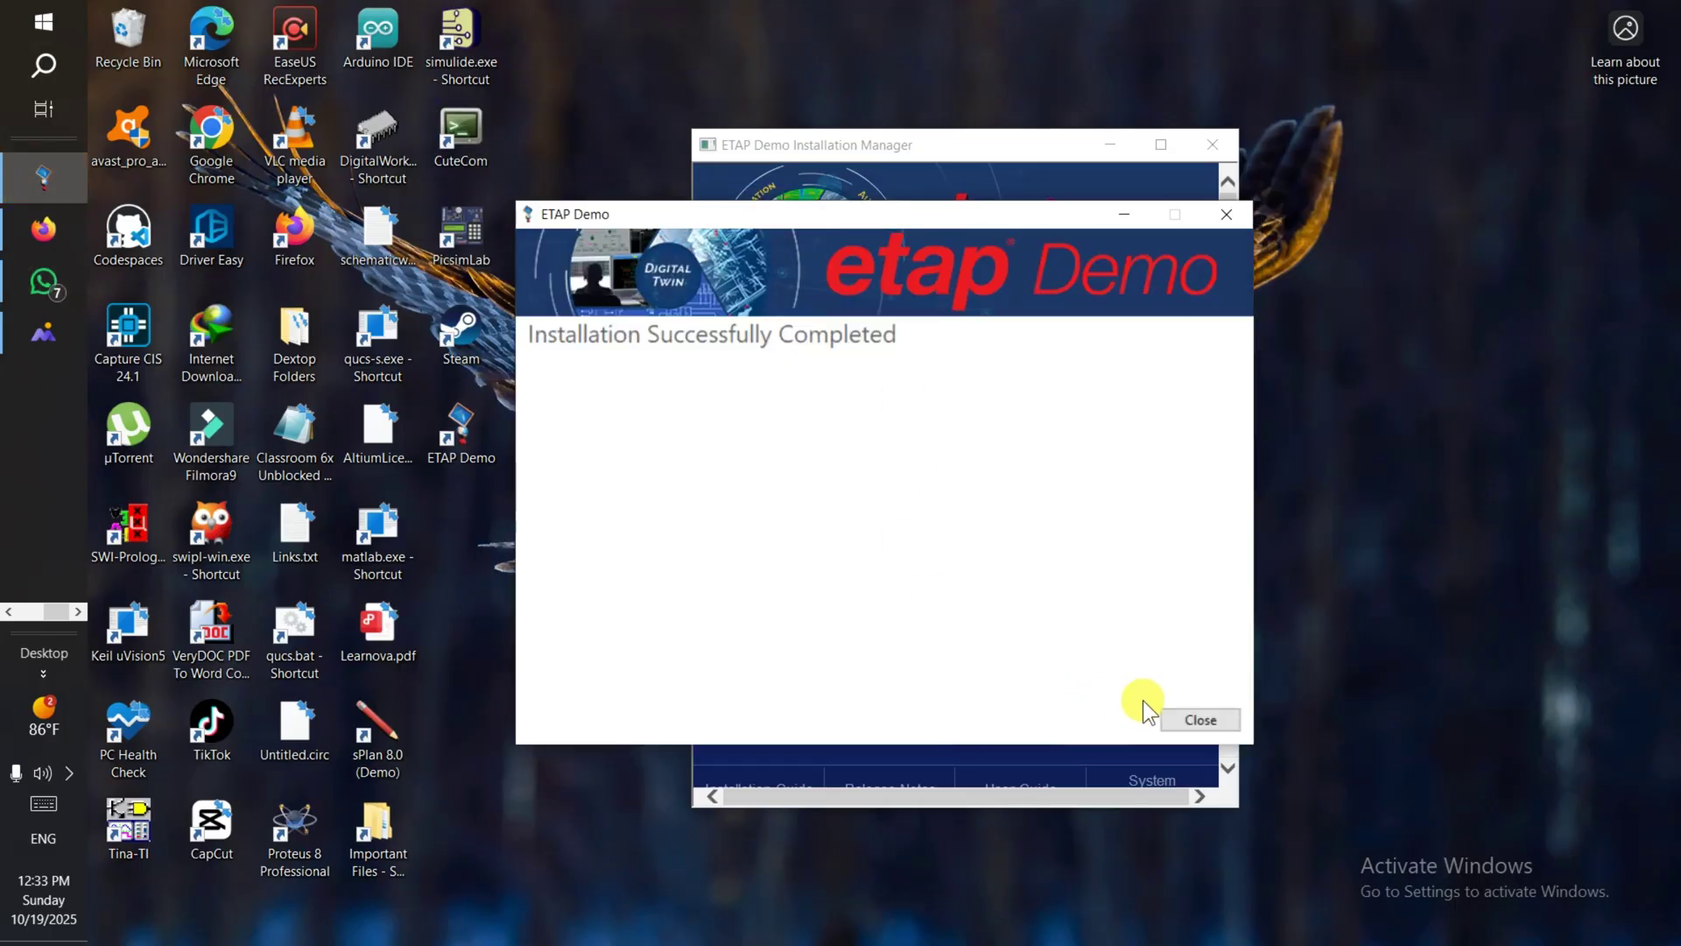
{"action": "left_click", "coordinate": [1193, 717]}
{"action": "left_click", "coordinate": [1212, 144]}
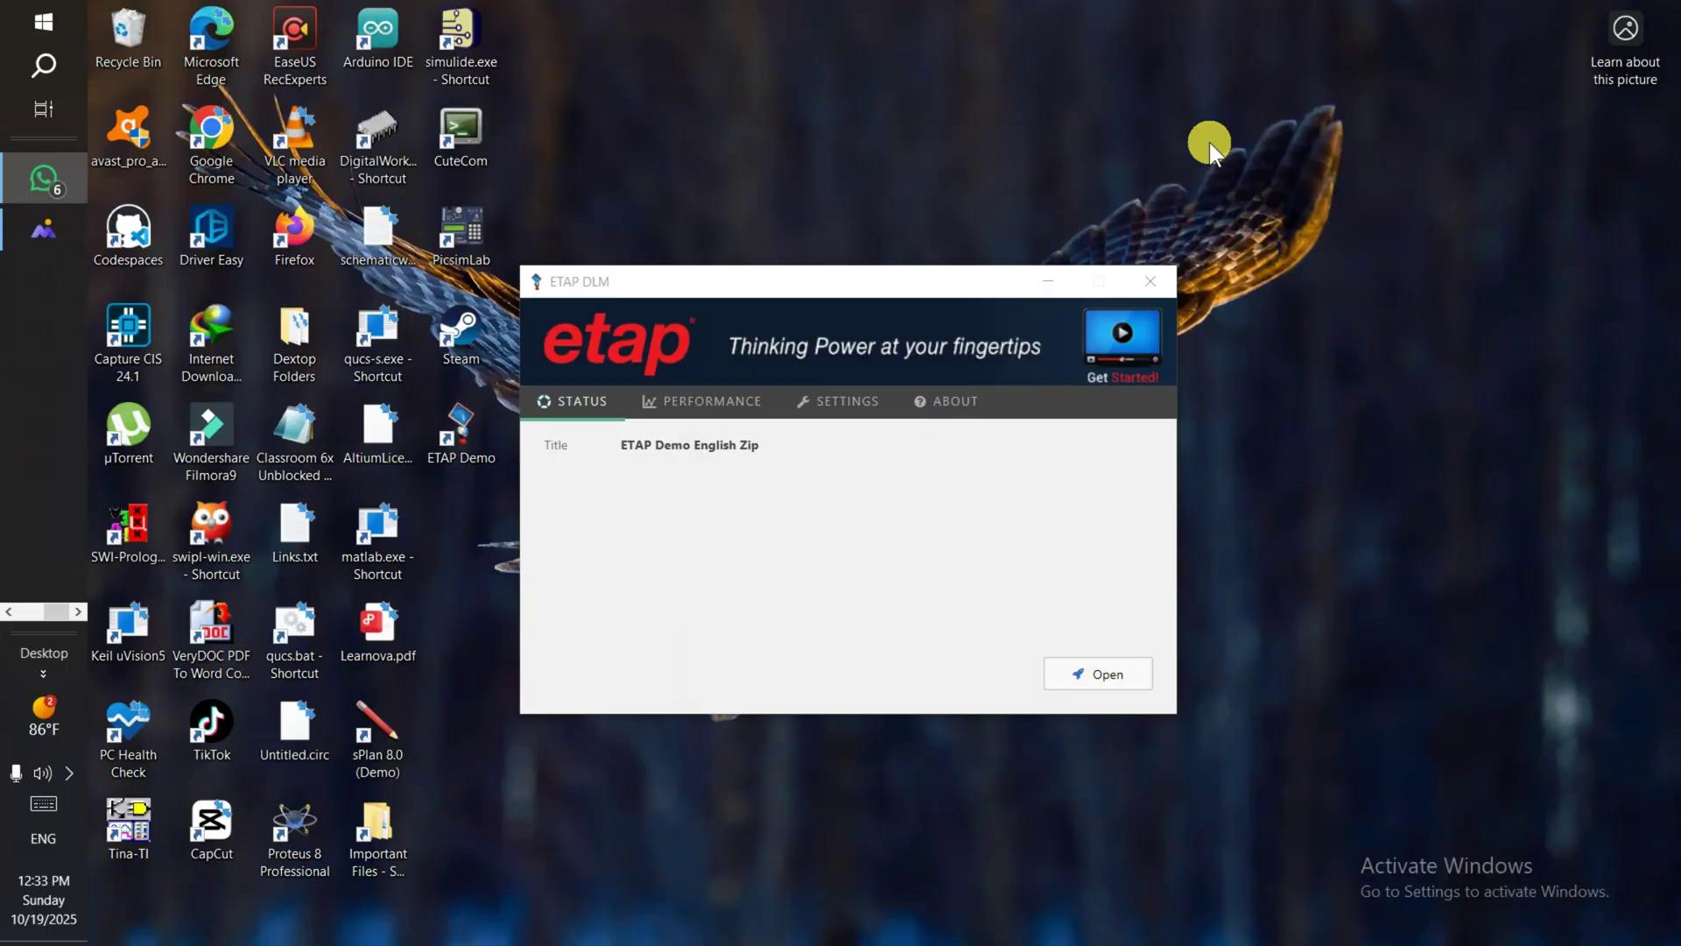
{"action": "left_click", "coordinate": [1162, 280]}
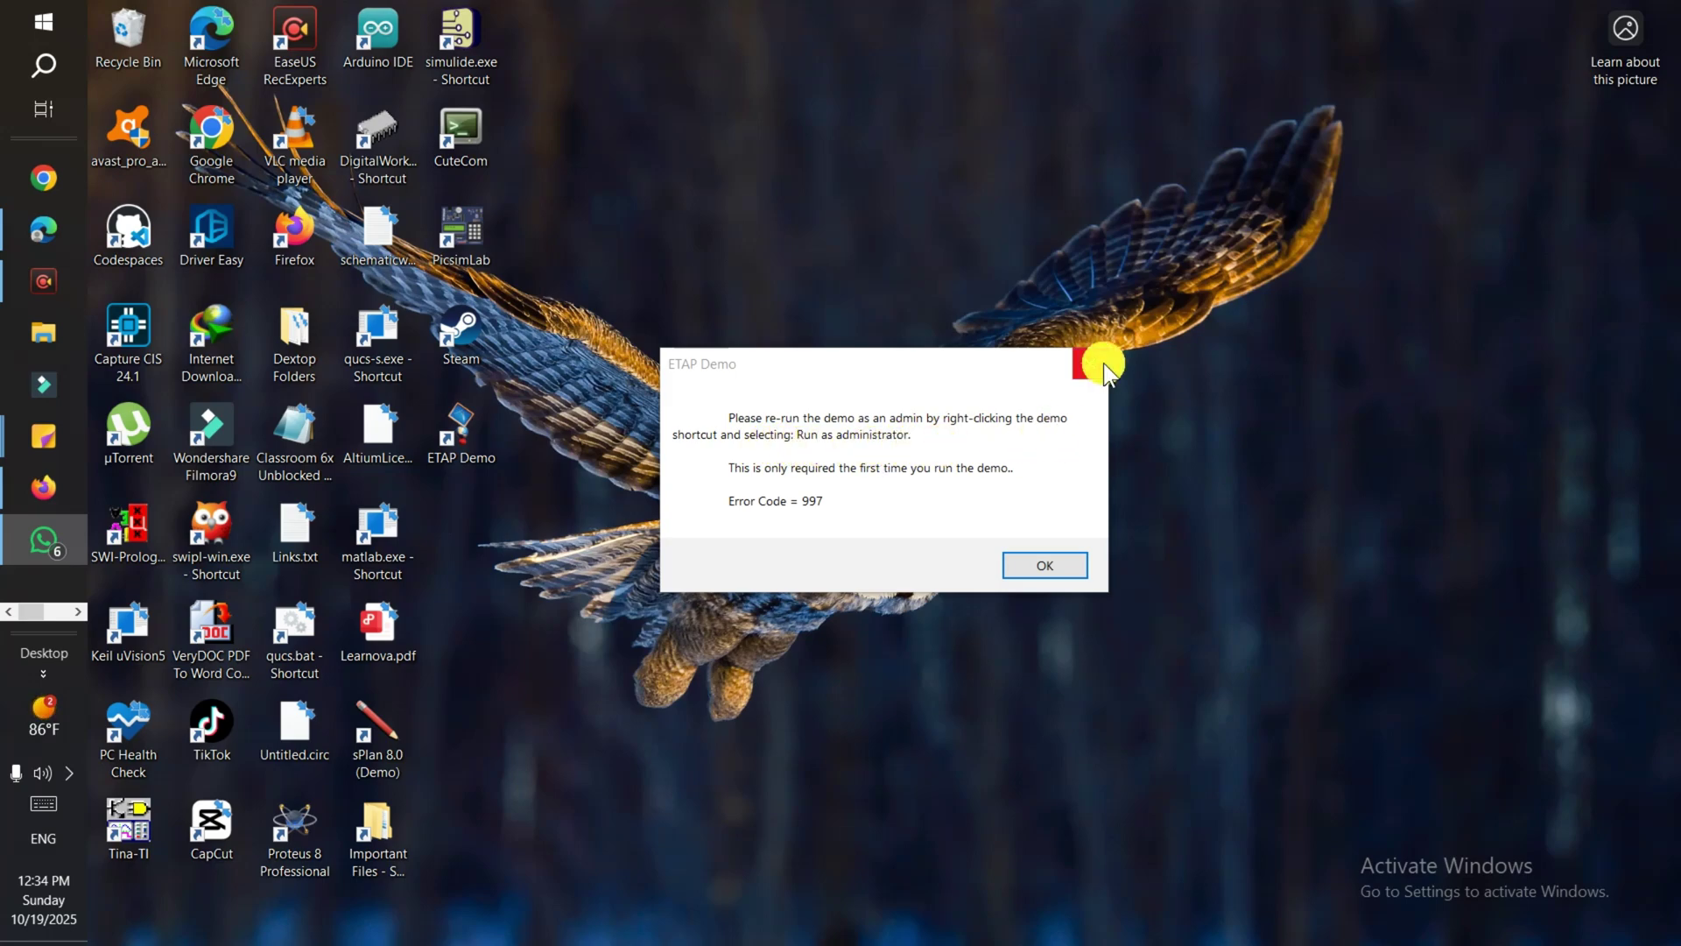
- Dismiss the rights error, relaunch ETAP Demo as administrator, and load the Example-ANSI project
{"action": "left_click", "coordinate": [1057, 569]}
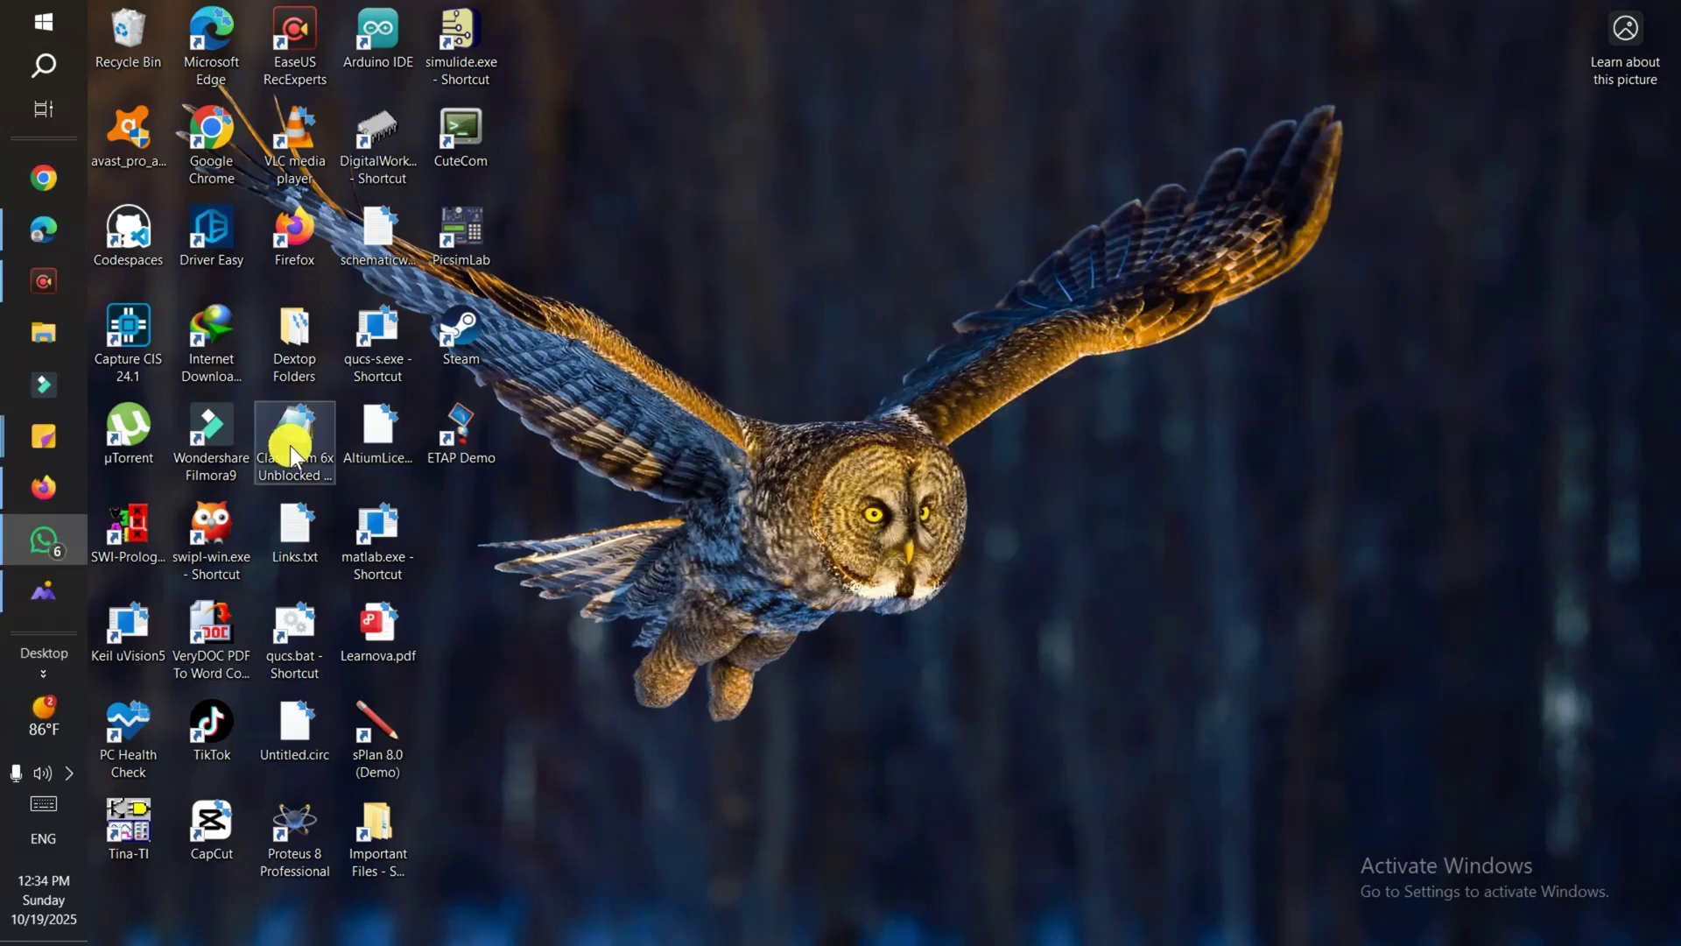
{"action": "right_click", "coordinate": [472, 421]}
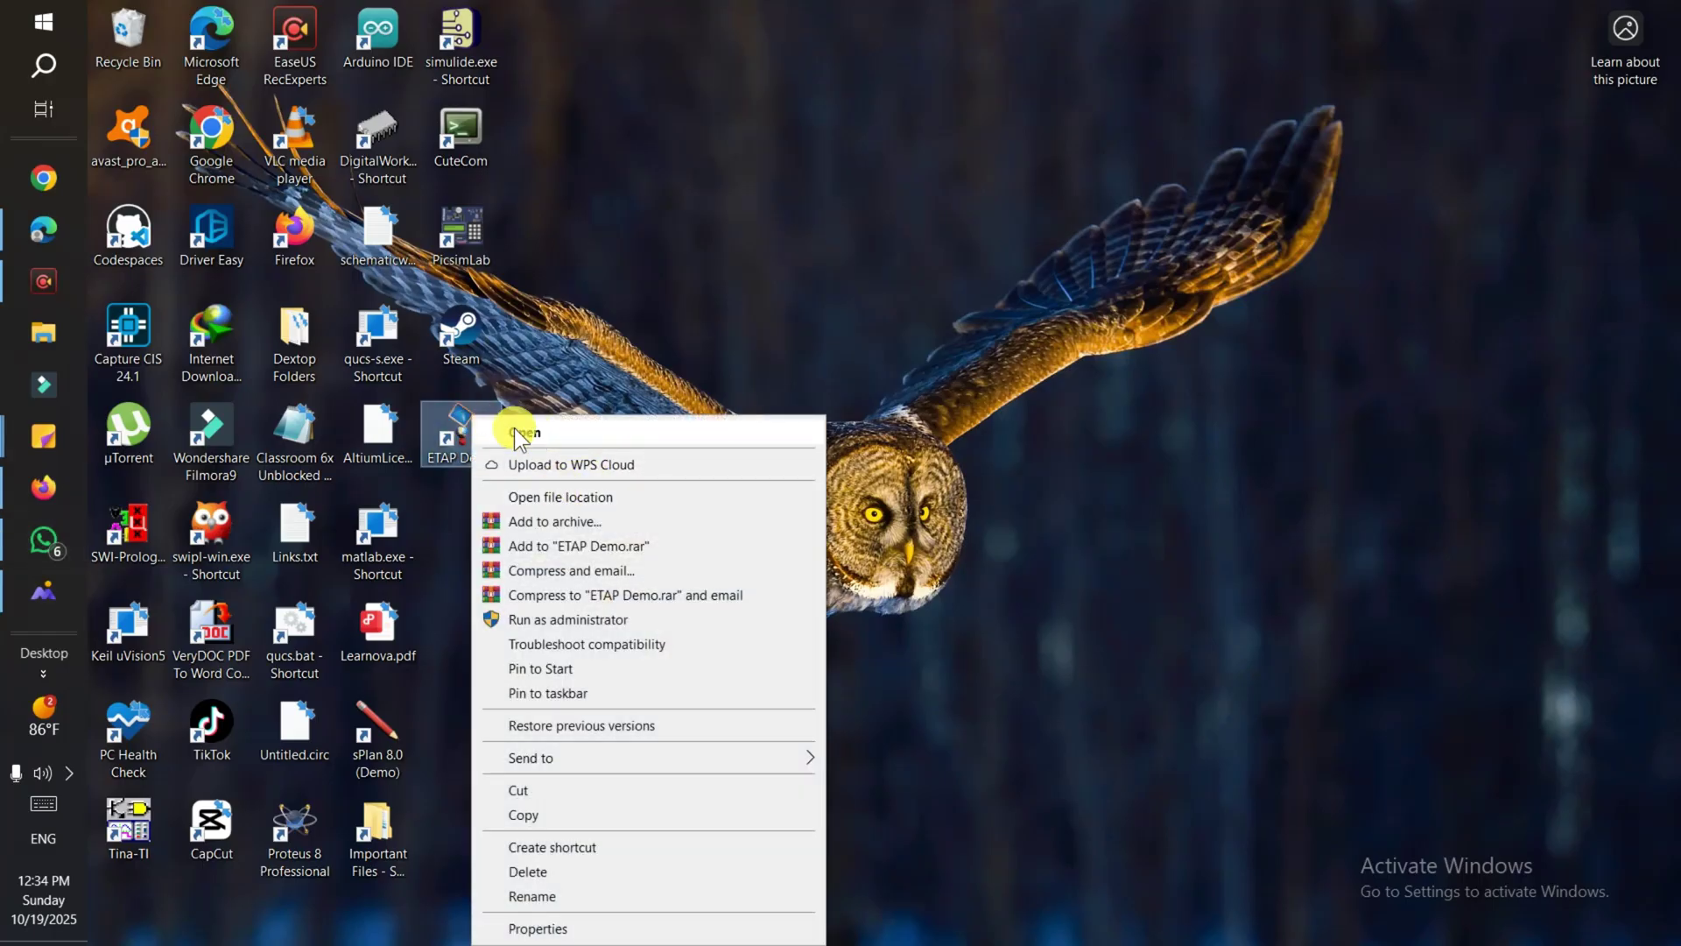
{"action": "left_click", "coordinate": [564, 618]}
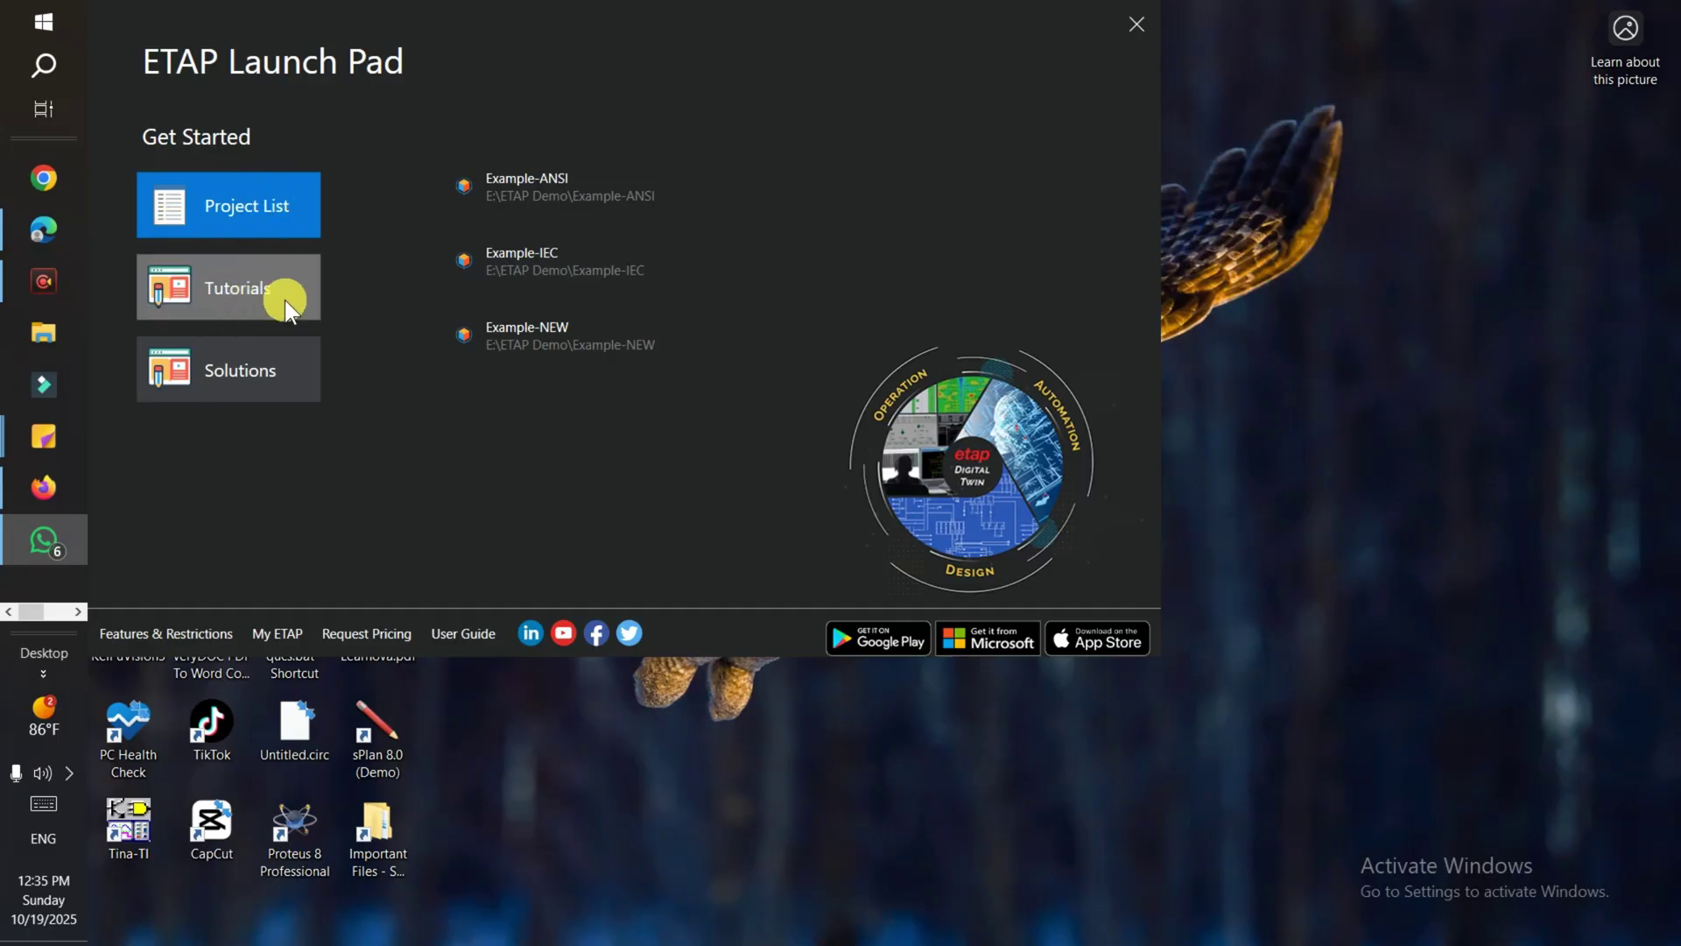
{"action": "left_click", "coordinate": [467, 178]}
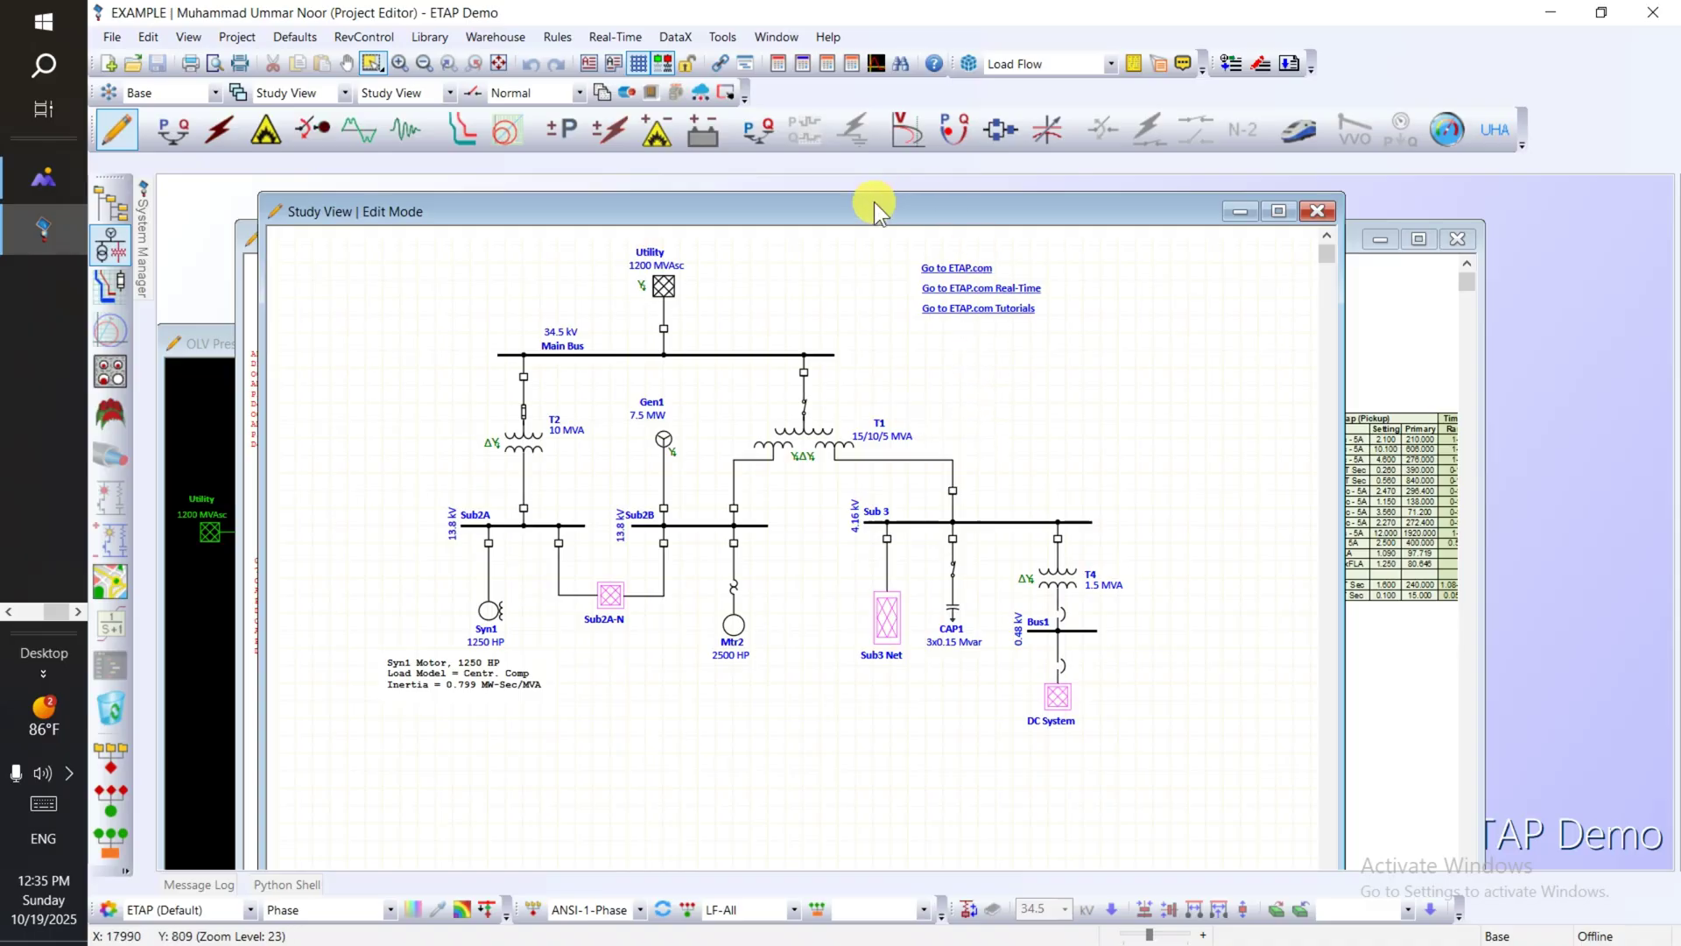
{"action": "mouse_move", "coordinate": [857, 207]}
{"action": "left_mouse_down"}
{"action": "mouse_move", "coordinate": [1232, 345]}
{"action": "mouse_move", "coordinate": [1005, 384]}
{"action": "mouse_move", "coordinate": [1111, 262]}
{"action": "mouse_move", "coordinate": [953, 186]}
{"action": "mouse_move", "coordinate": [959, 202]}
{"action": "left_mouse_up"}
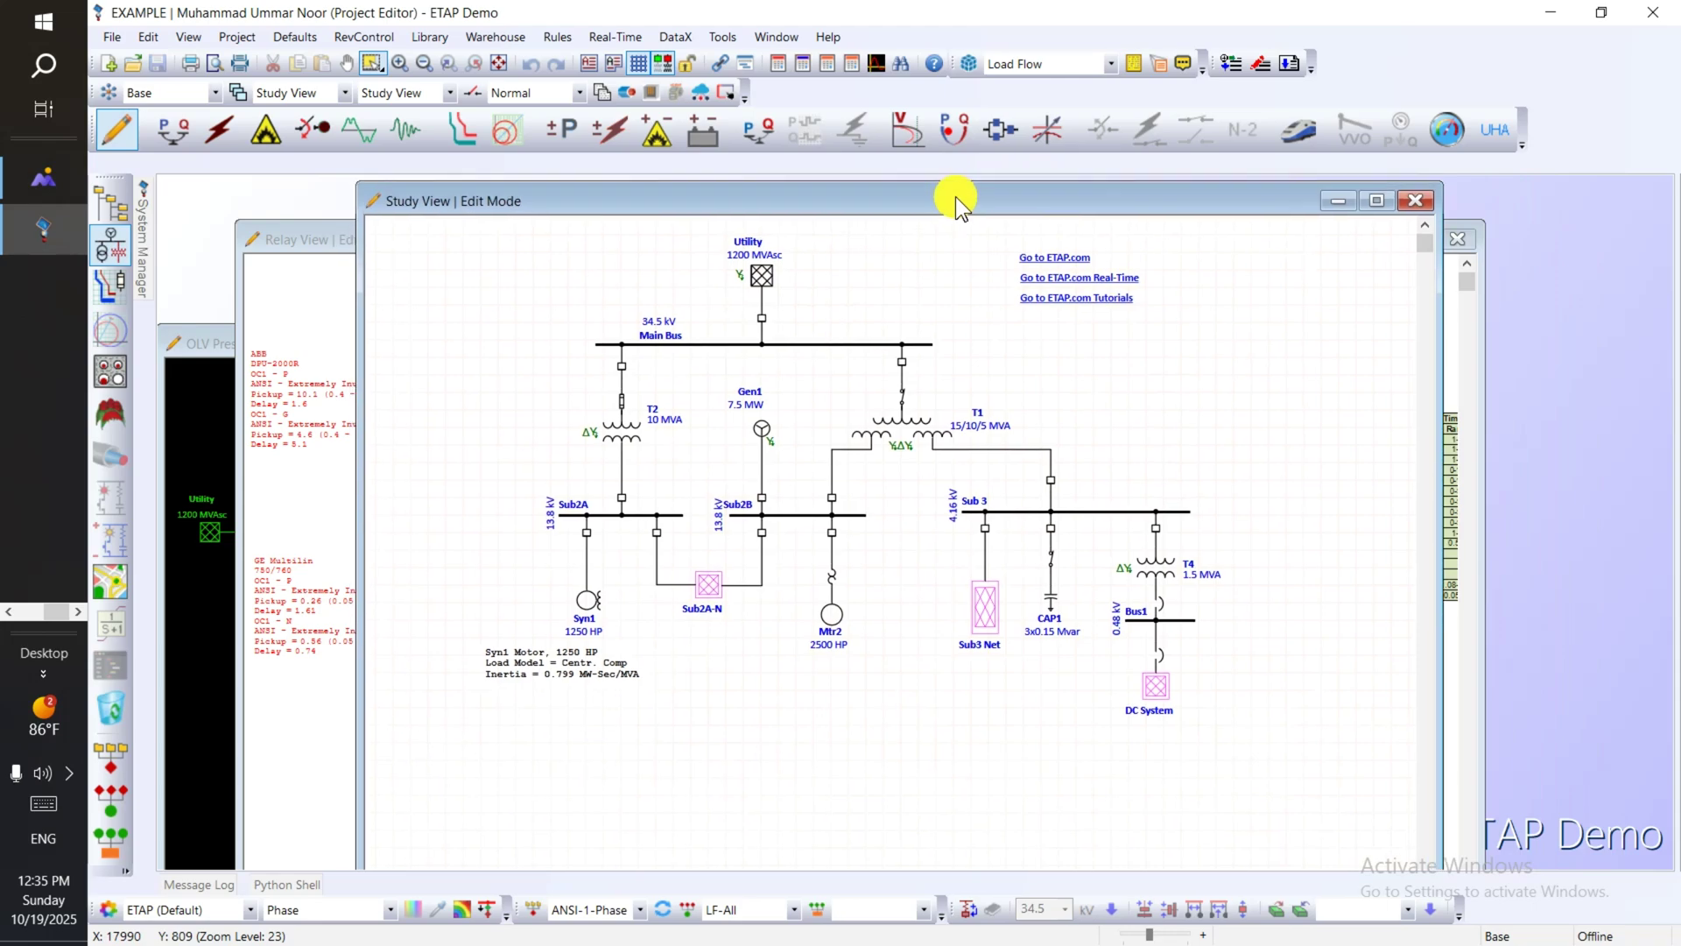